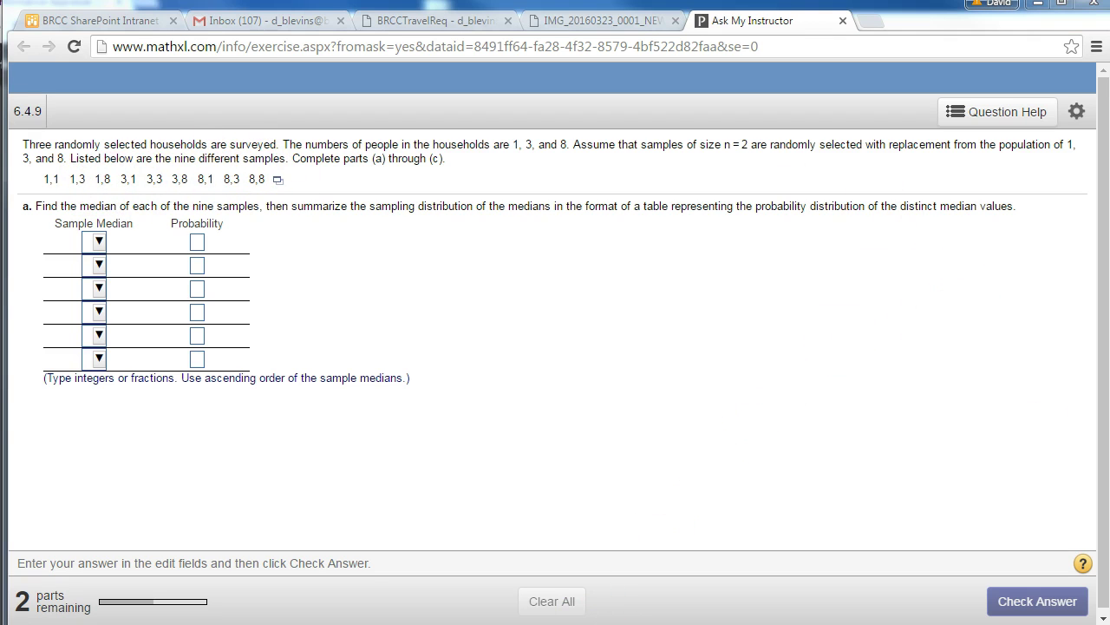
# Move the TI-83 Plus emulator window beside the MathXL exercise 6.4.9 table.
pyautogui.moveTo(847, 78); pyautogui.dragTo(511, 78)
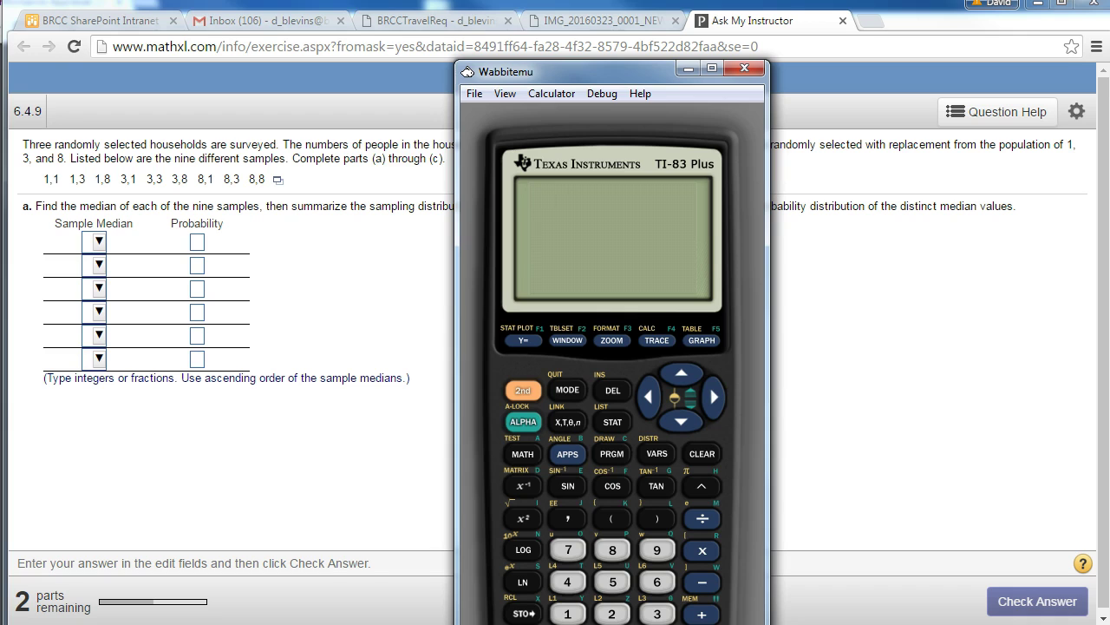
# Clear the Wabbitemu TI-83 Plus display to a blank home screen.
pyautogui.click(701, 458)
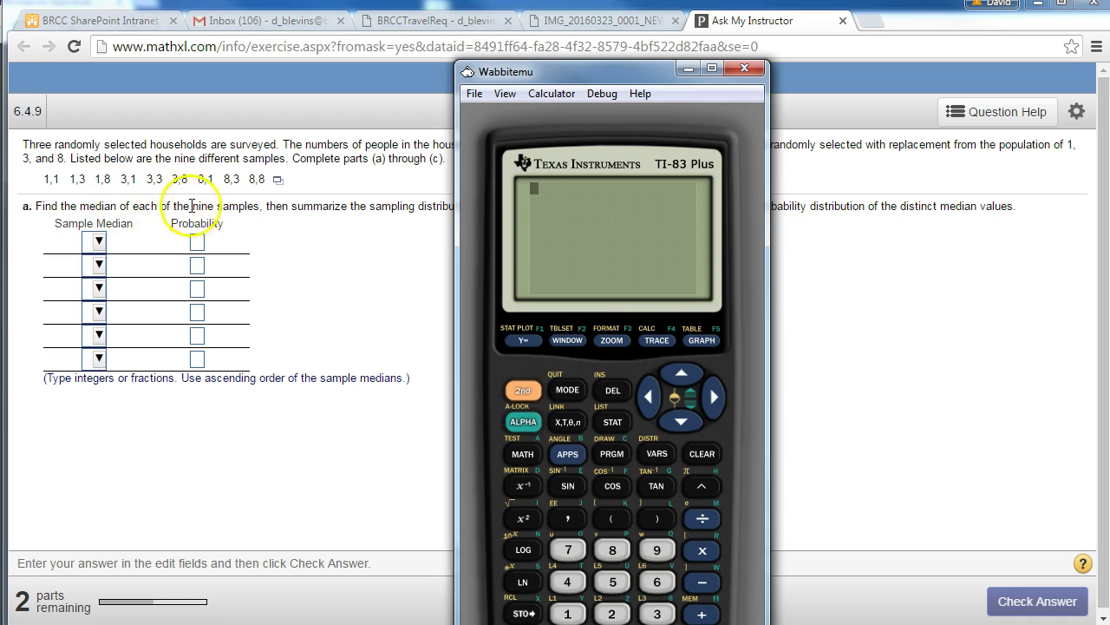
# Minimize the calculator and set the first three sample medians to 1, 2 and 3.
pyautogui.click(690, 69)
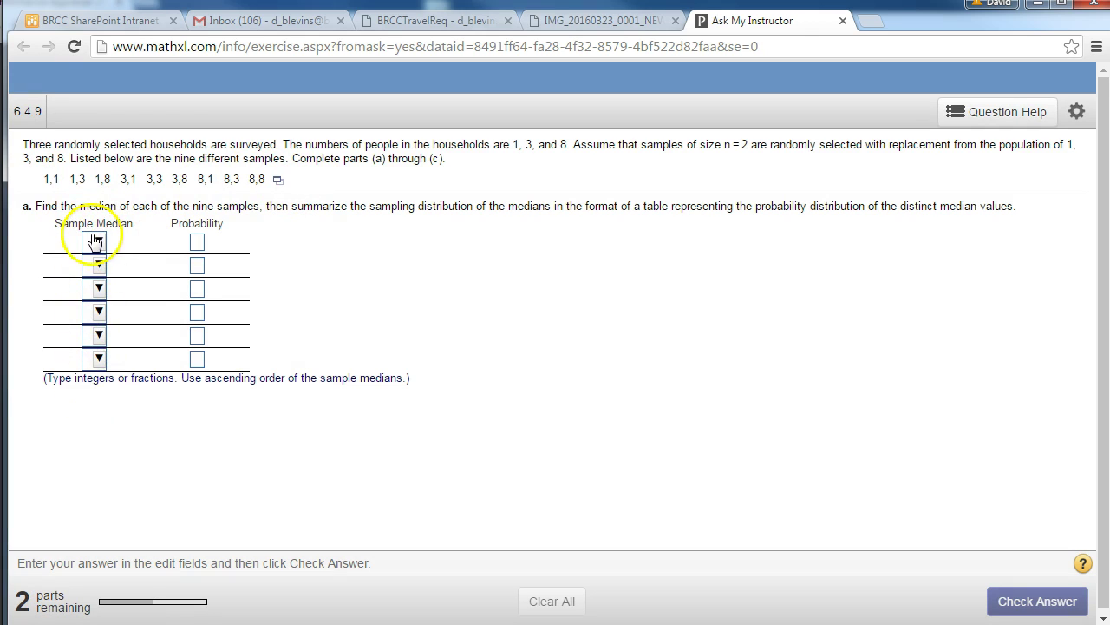
pyautogui.click(95, 241)
pyautogui.click(116, 332)
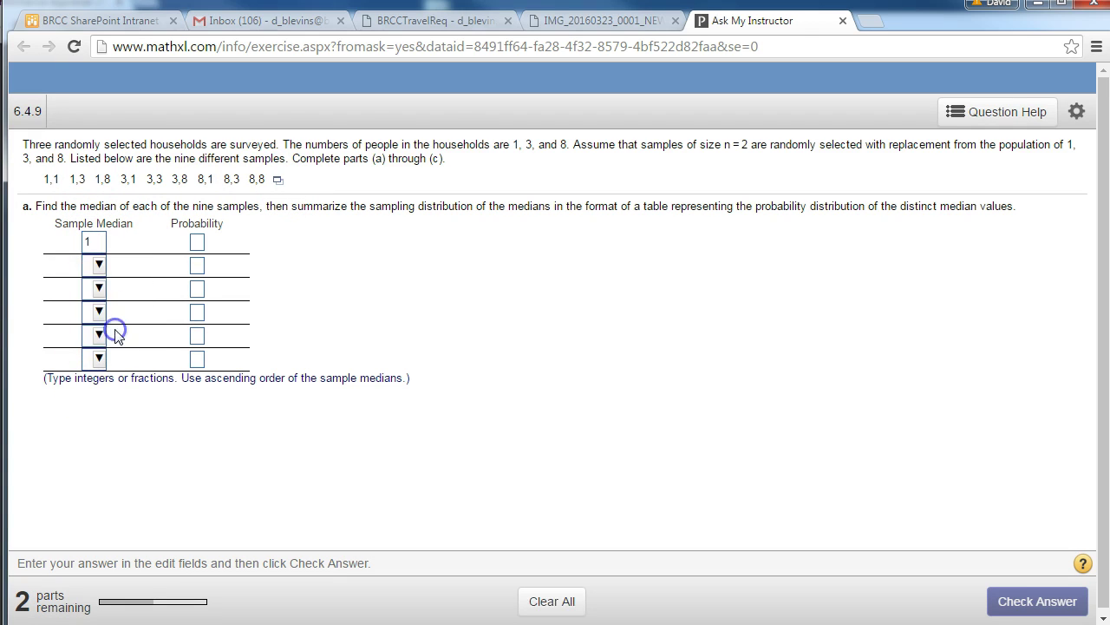
pyautogui.click(99, 266)
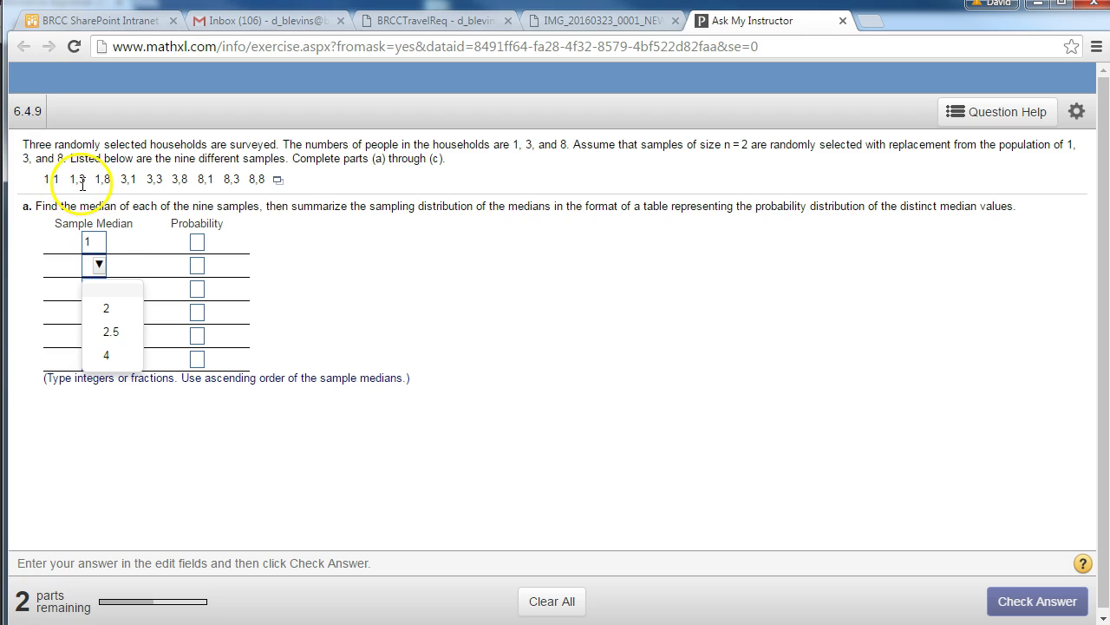
pyautogui.click(106, 308)
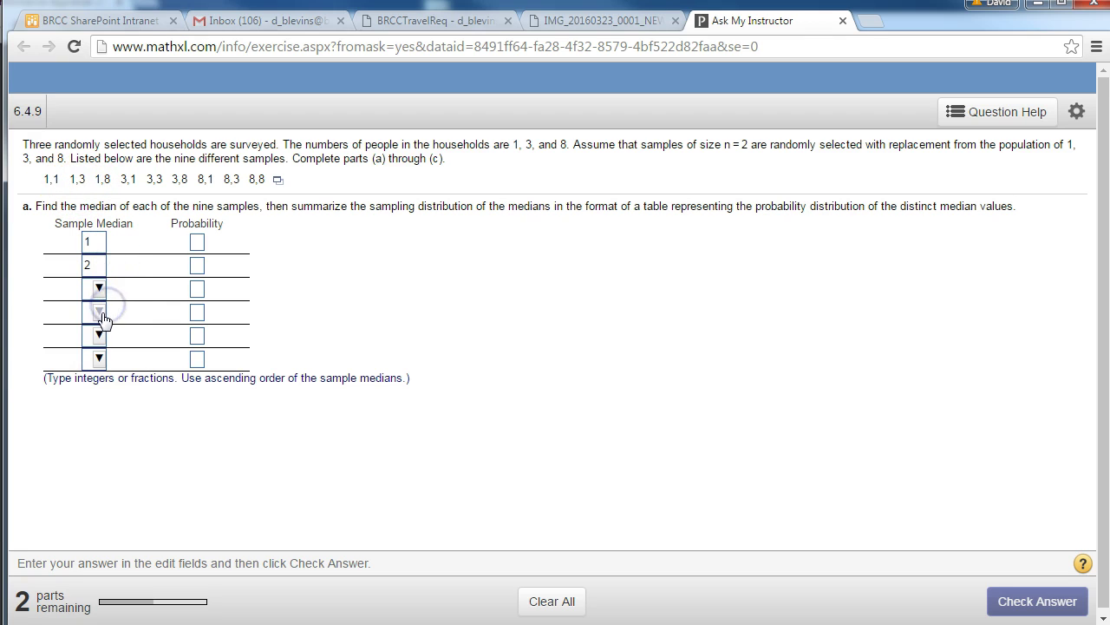
pyautogui.click(96, 288)
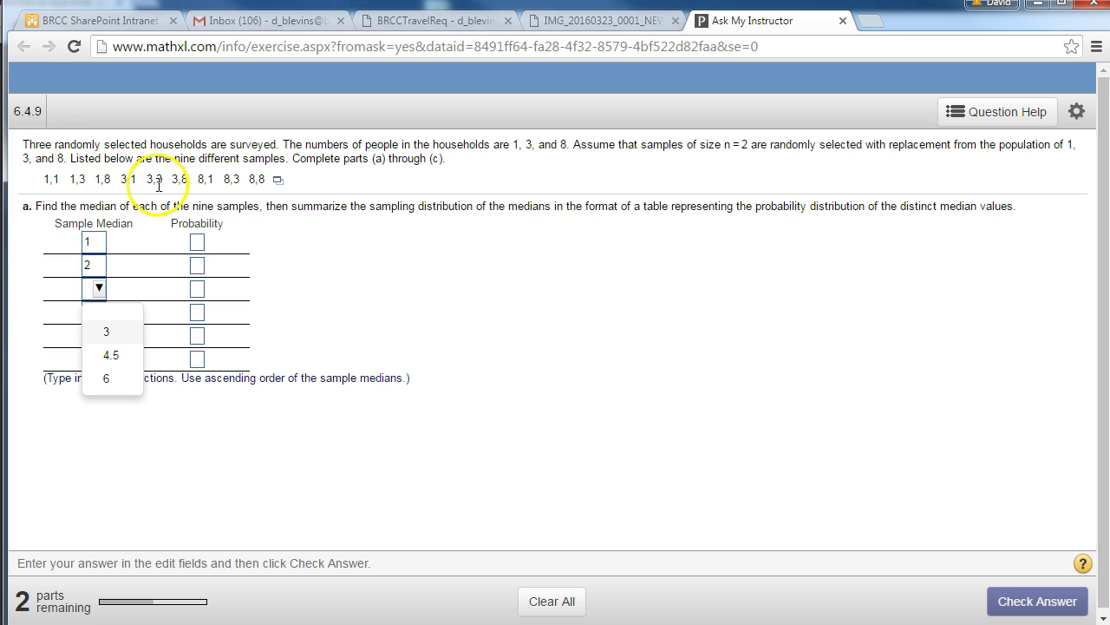
pyautogui.click(106, 333)
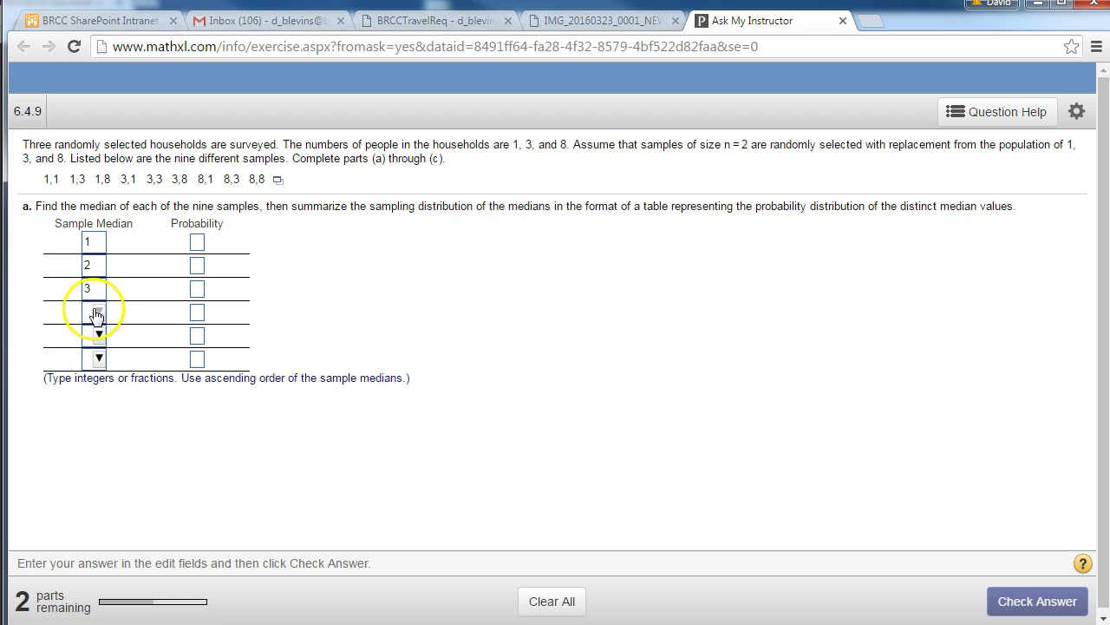
# Set the remaining sample medians to 4.5, 5.5 and 8.
pyautogui.click(98, 312)
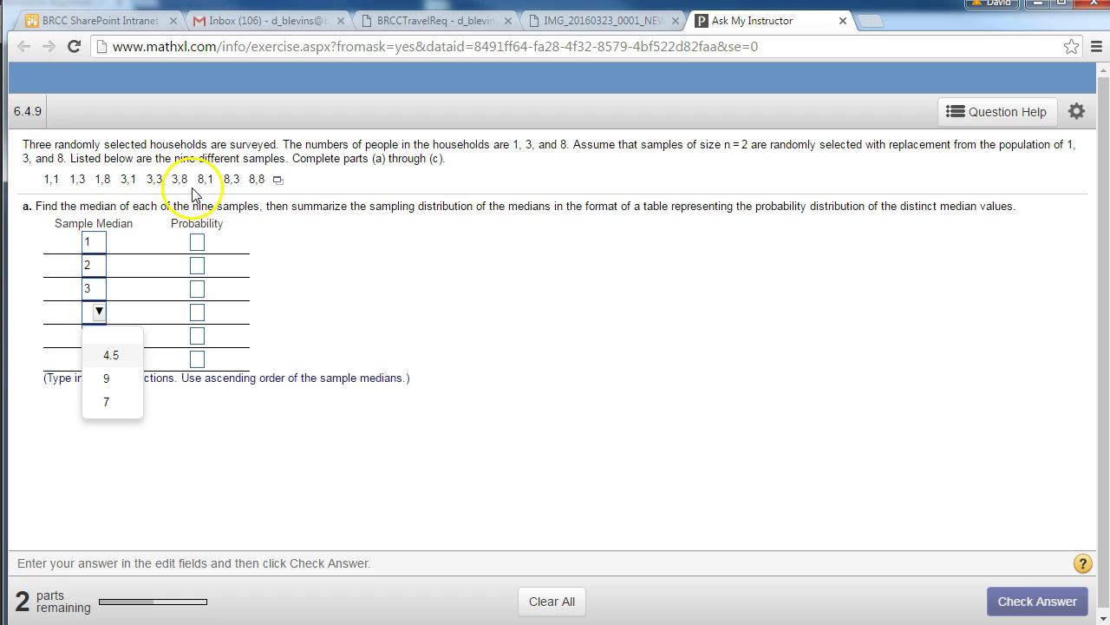
pyautogui.click(113, 358)
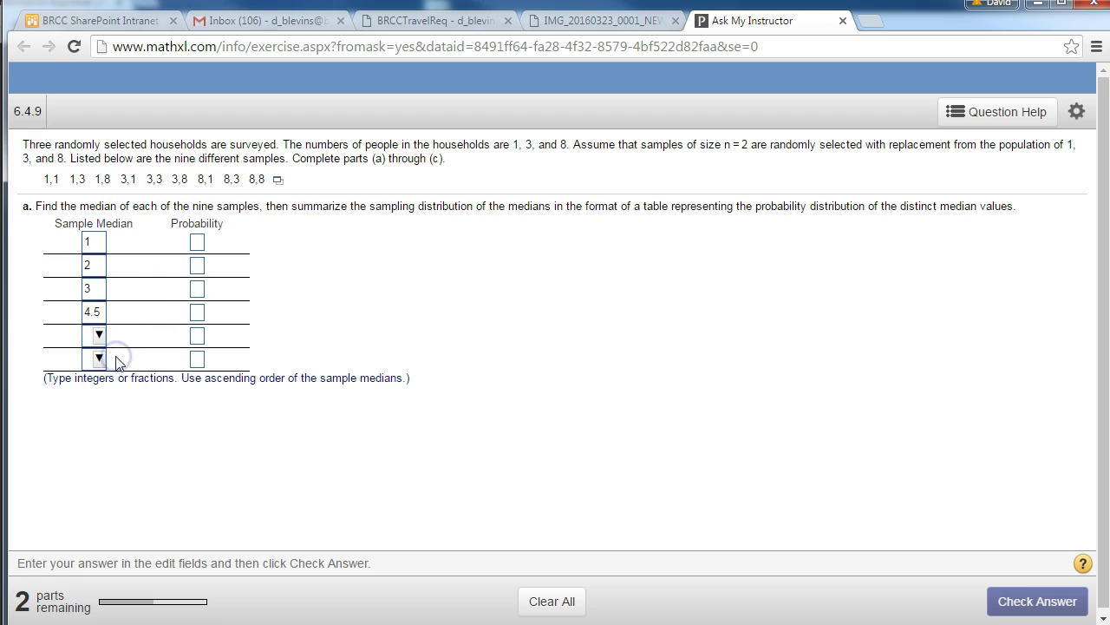
pyautogui.click(106, 334)
pyautogui.click(111, 357)
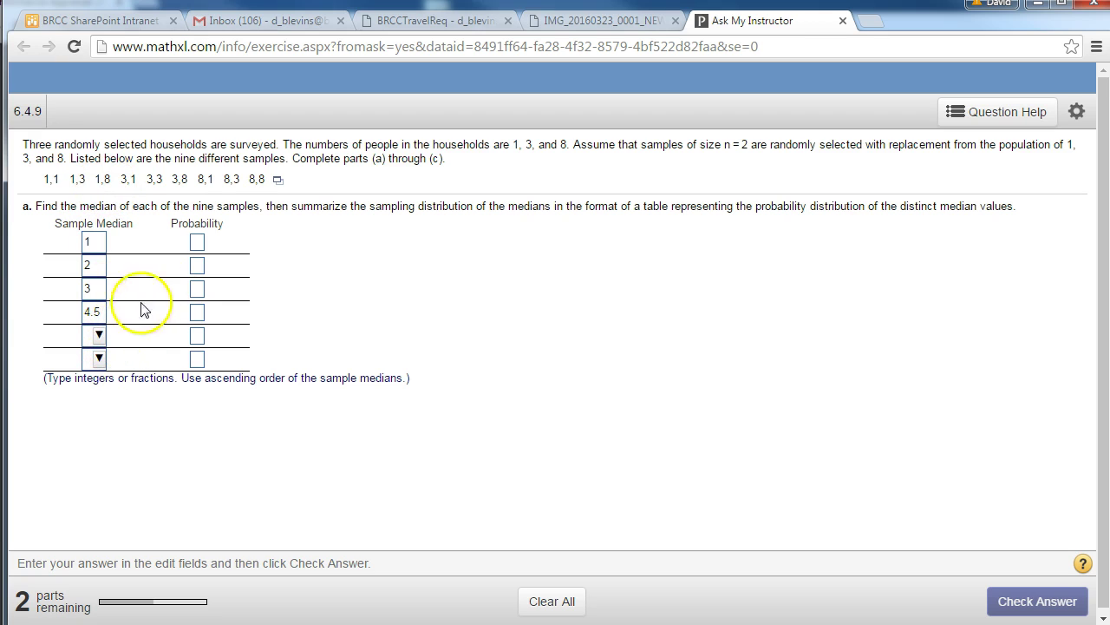
pyautogui.click(104, 337)
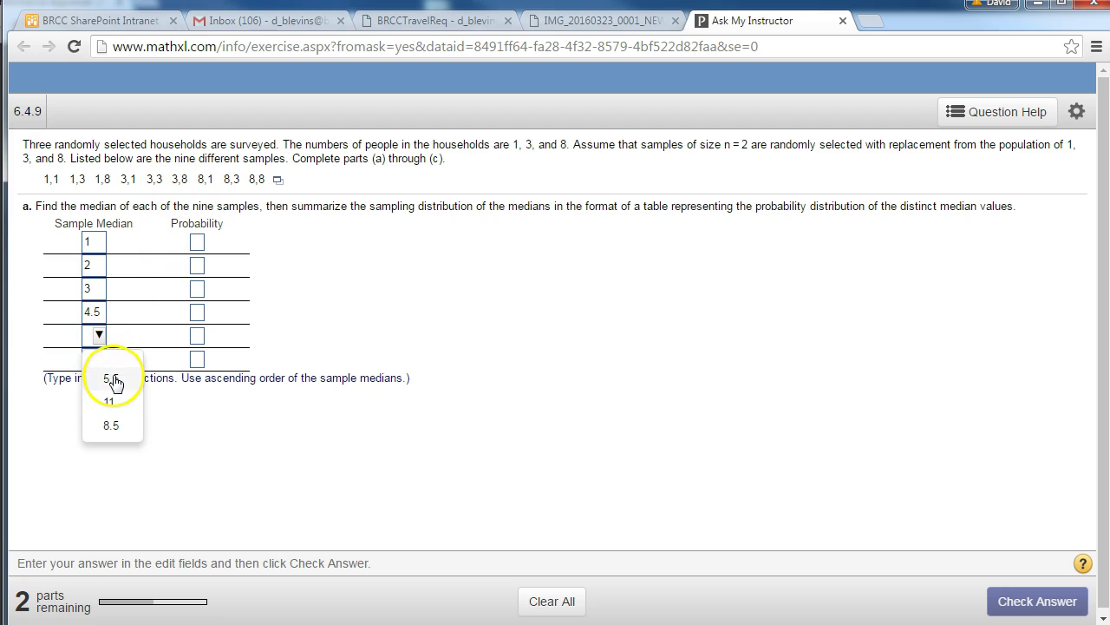
pyautogui.click(114, 382)
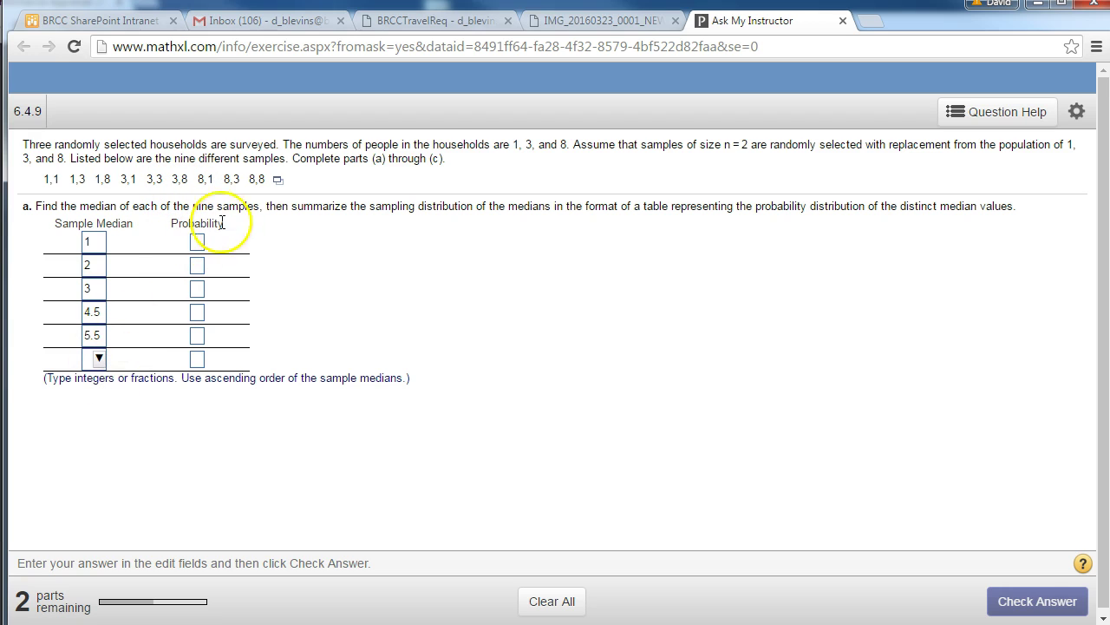
pyautogui.click(96, 356)
pyautogui.click(102, 396)
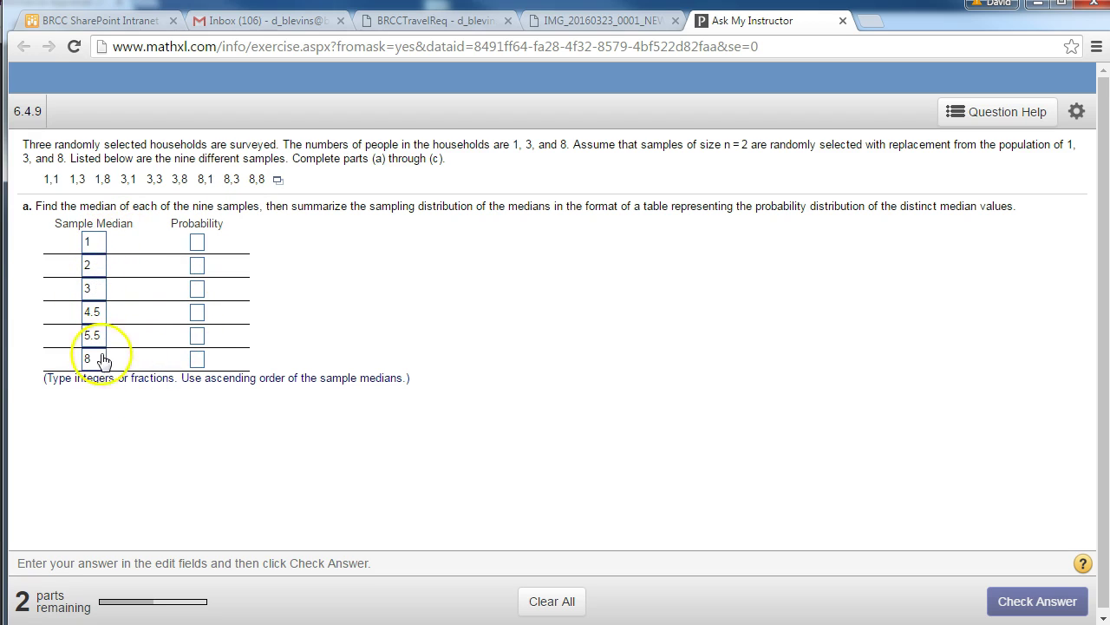
# Enter probabilities 1/9, 2/9 and 1/9 for medians 1, 2 and 3.
pyautogui.click(197, 243)
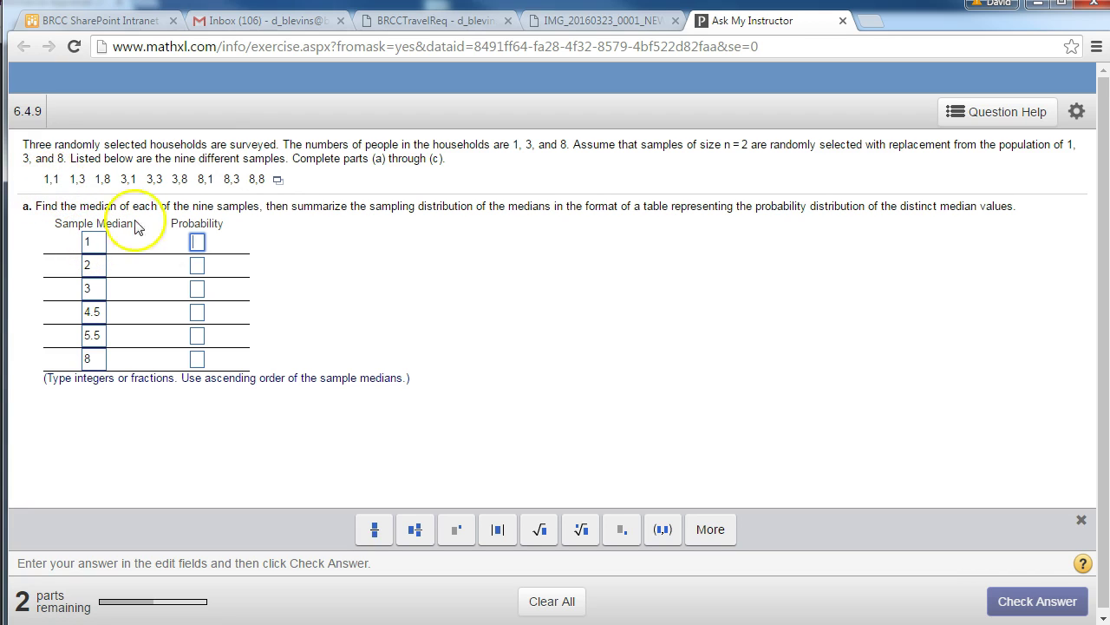
pyautogui.write('1/9')
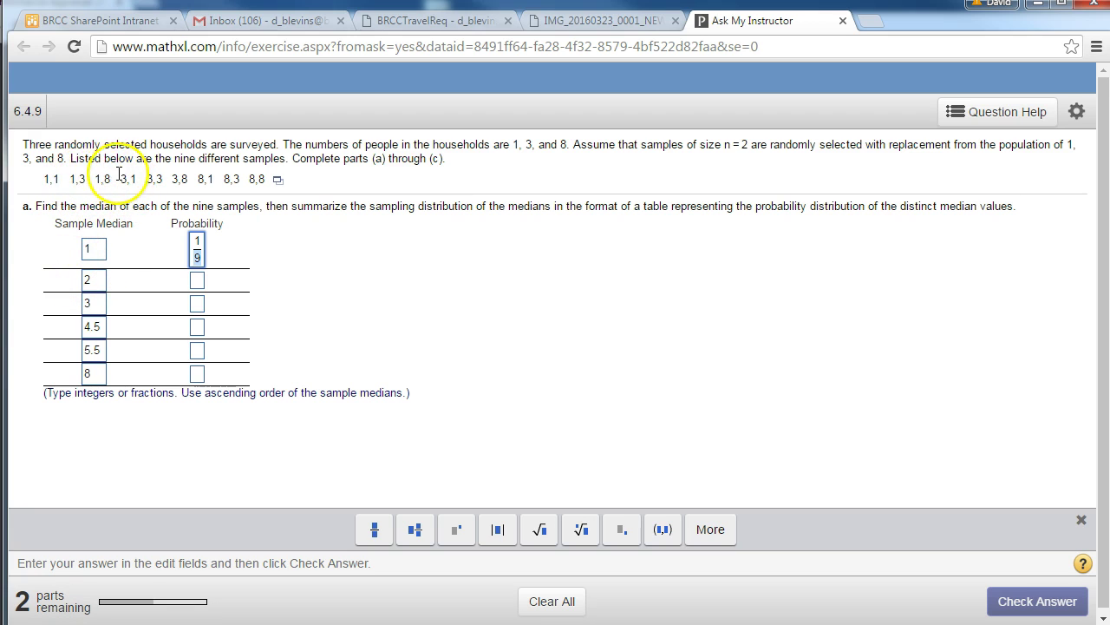
pyautogui.click(193, 282)
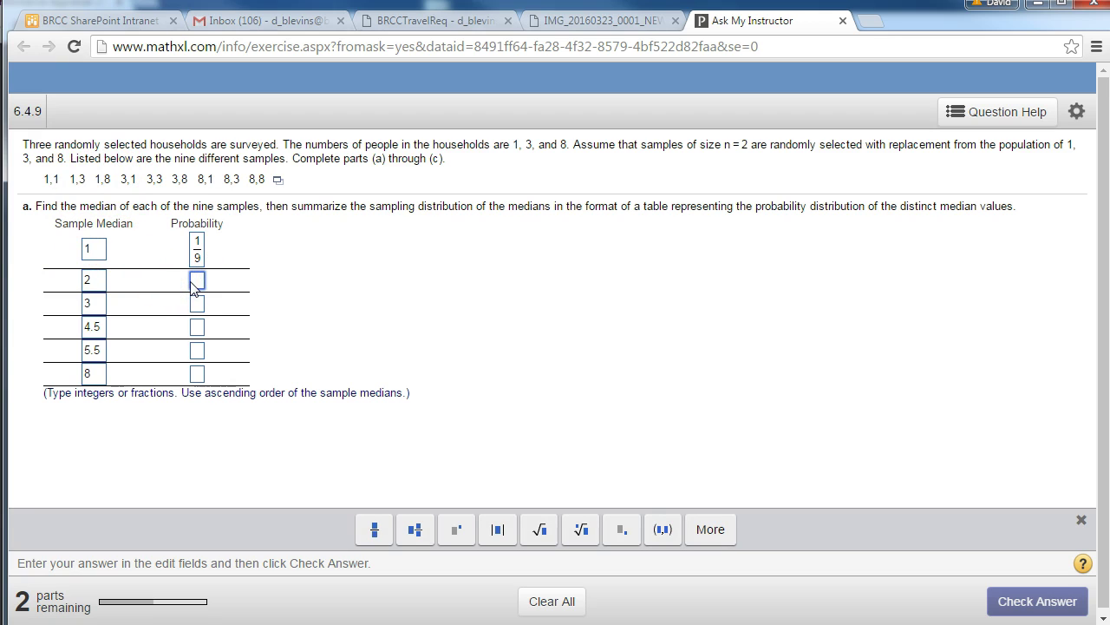
pyautogui.write('2/9')
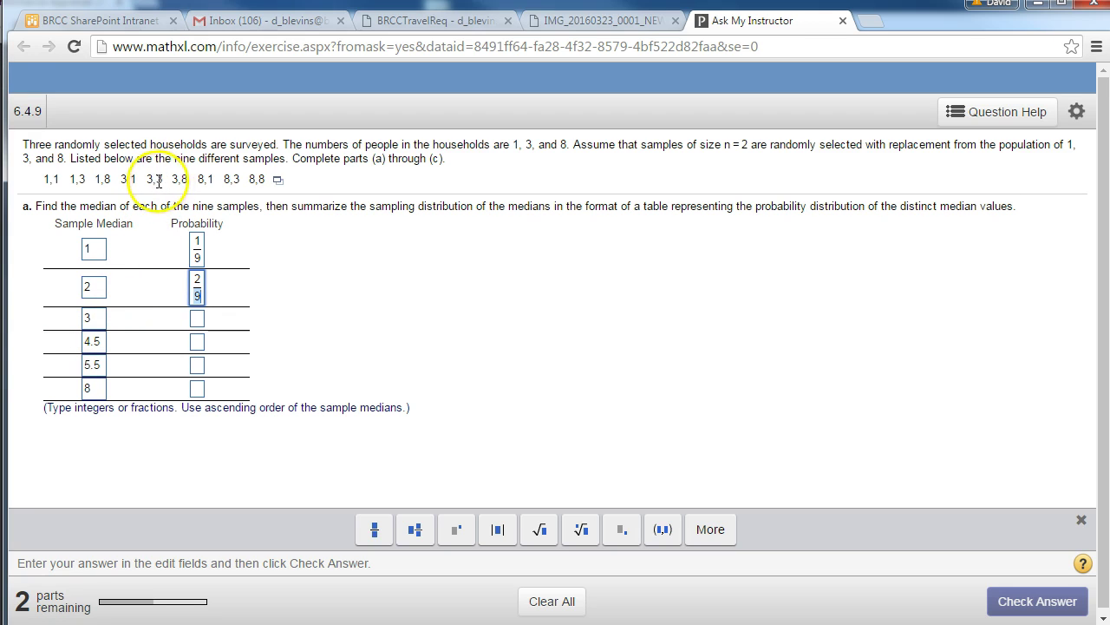
pyautogui.click(197, 318)
pyautogui.write('1/9')
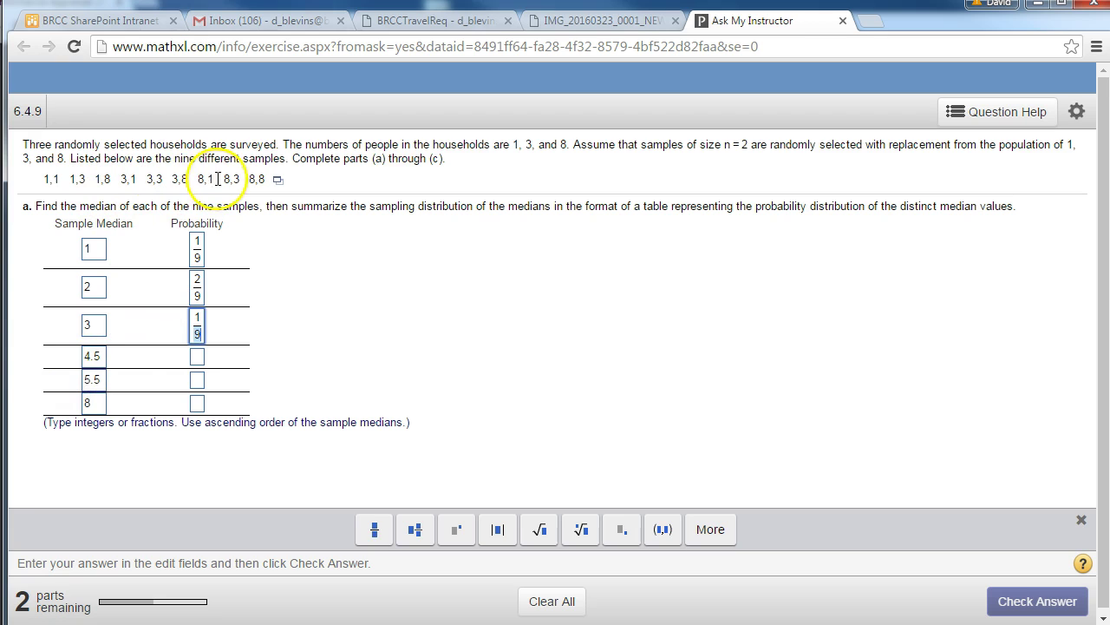
# Enter probabilities 2/9, 2/9 and 1/9 for medians 4.5, 5.5 and 8.
pyautogui.click(198, 359)
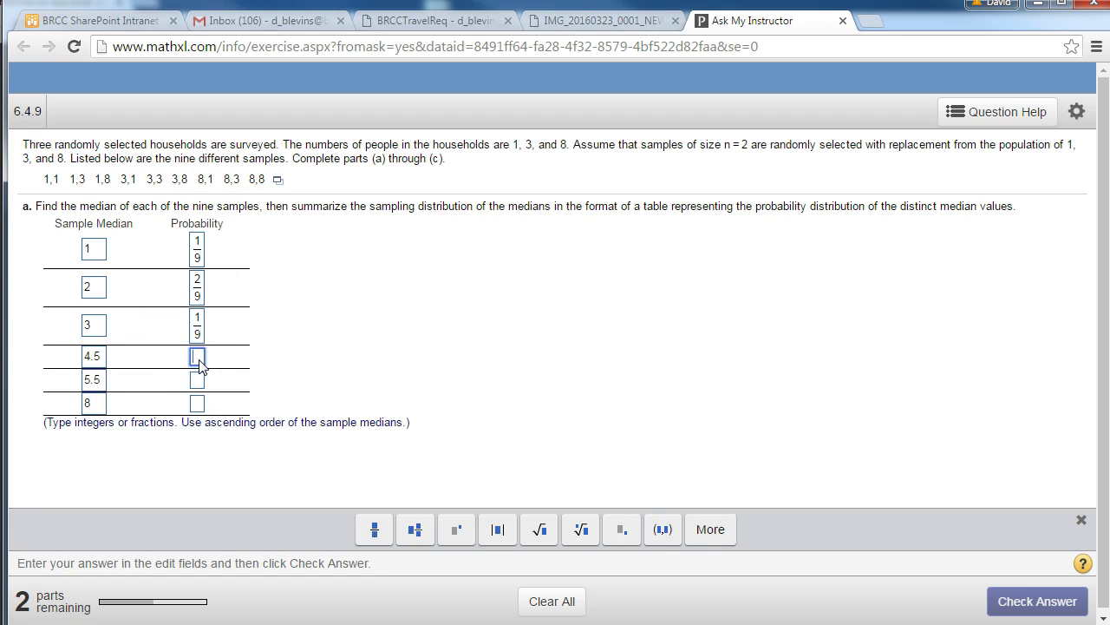
pyautogui.write('2/9')
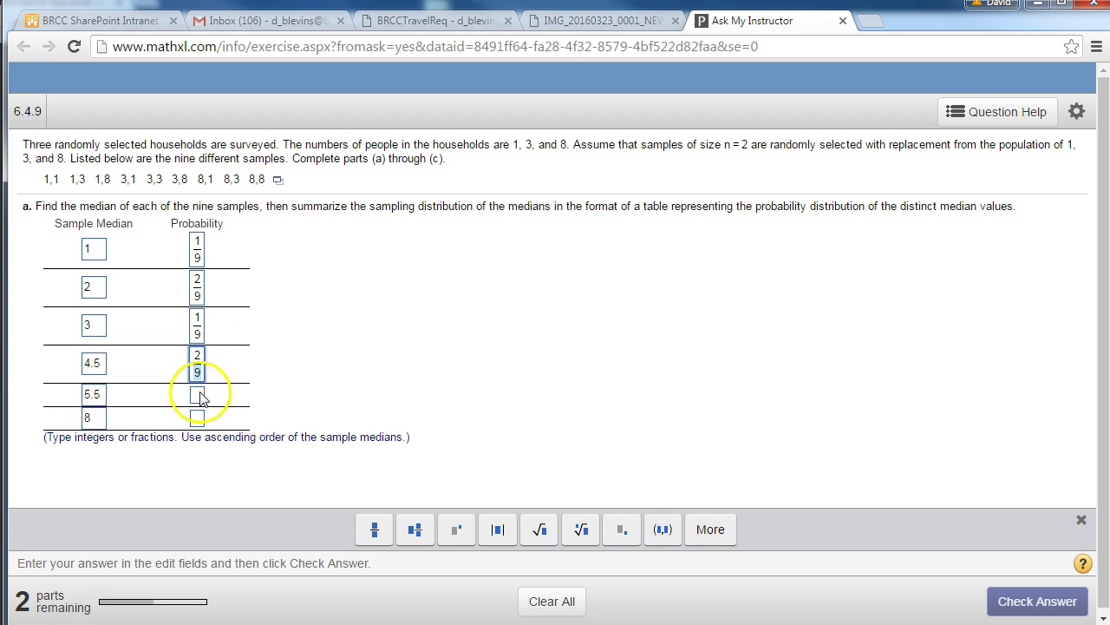
pyautogui.write('/')
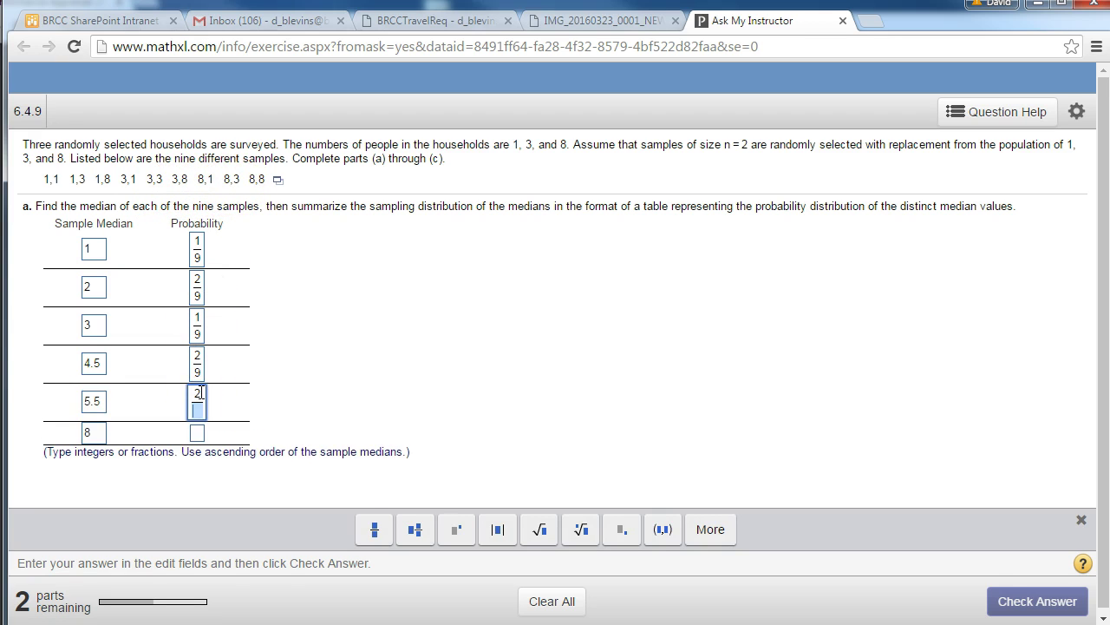
pyautogui.write('9')
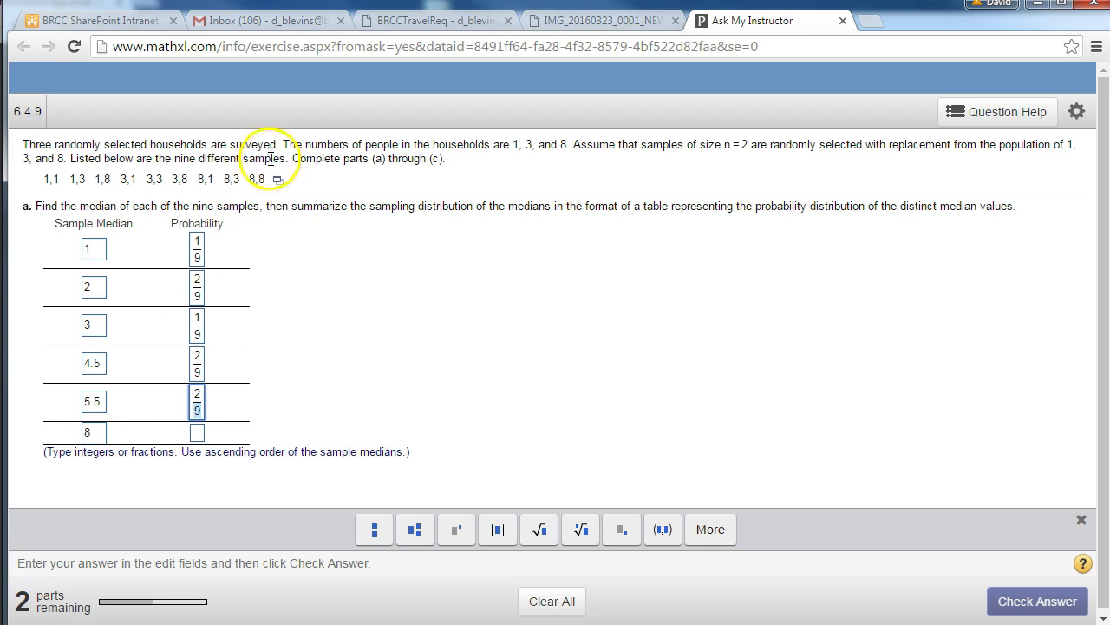
pyautogui.click(199, 432)
pyautogui.write('1/9')
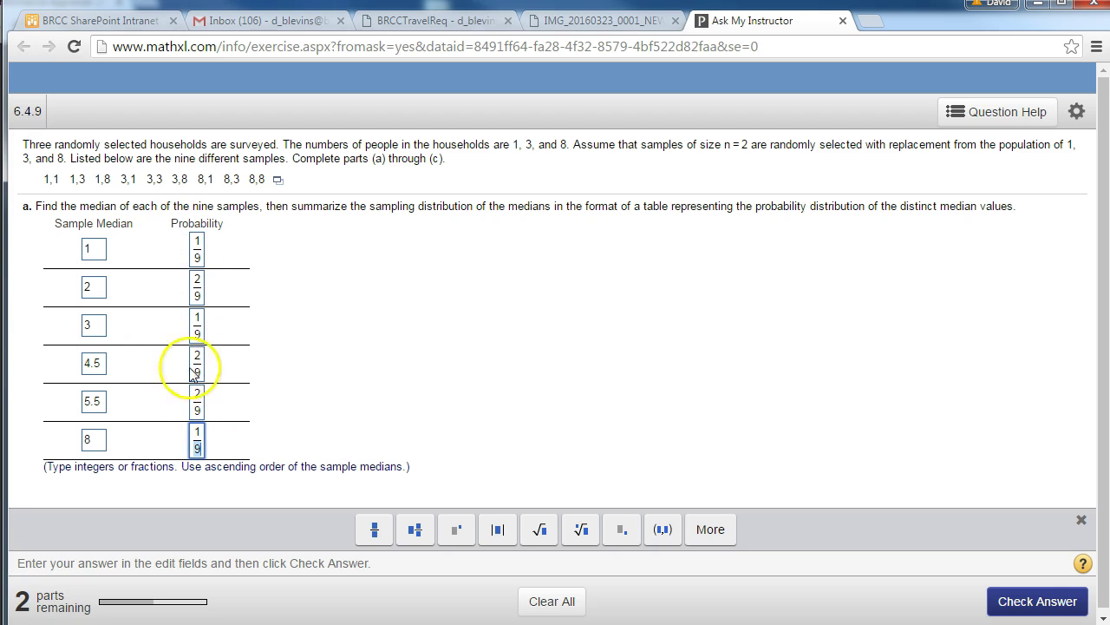
# Check the part (a) median distribution table and acknowledge the Excellent result.
pyautogui.click(423, 401)
pyautogui.click(1006, 598)
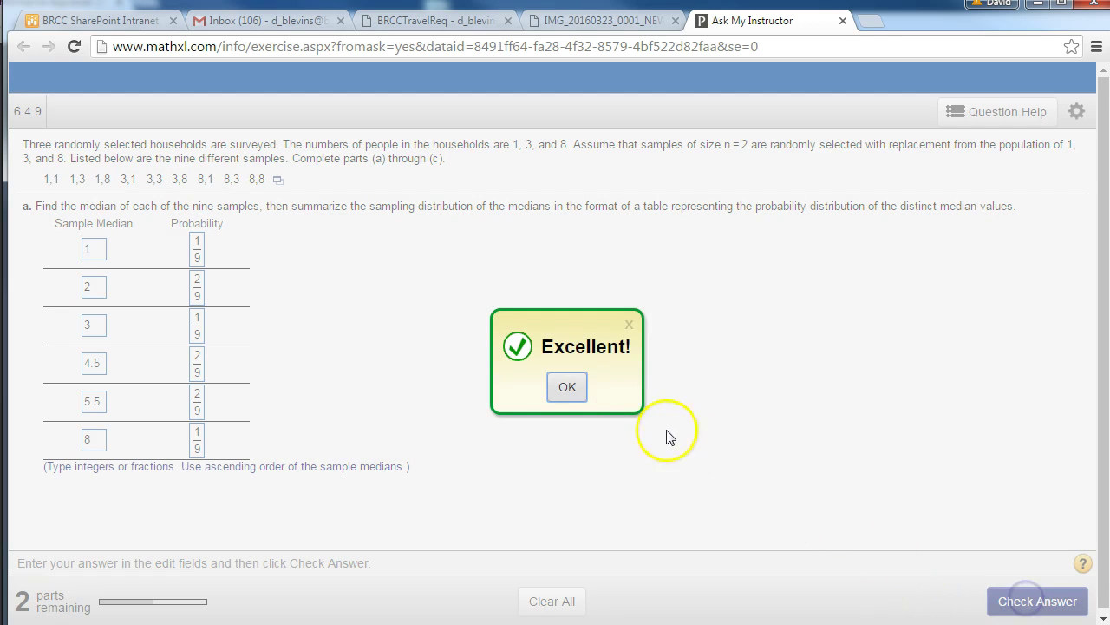
pyautogui.click(568, 389)
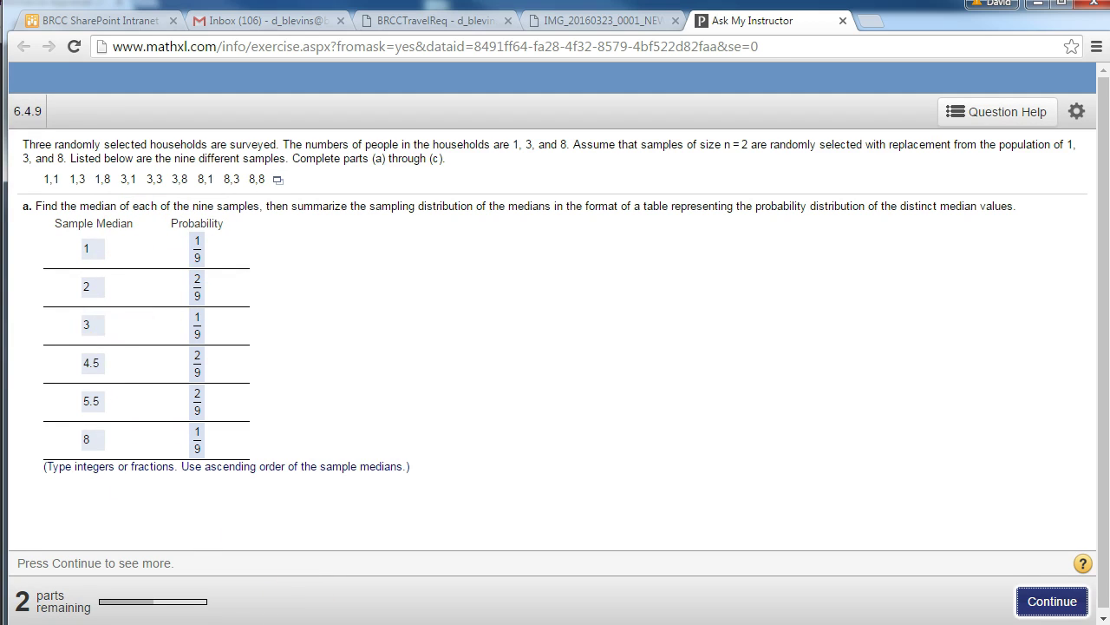
# Wipe the calculator lists with ClrAllLists and open the empty STAT list editor.
pyautogui.click(552, 613)
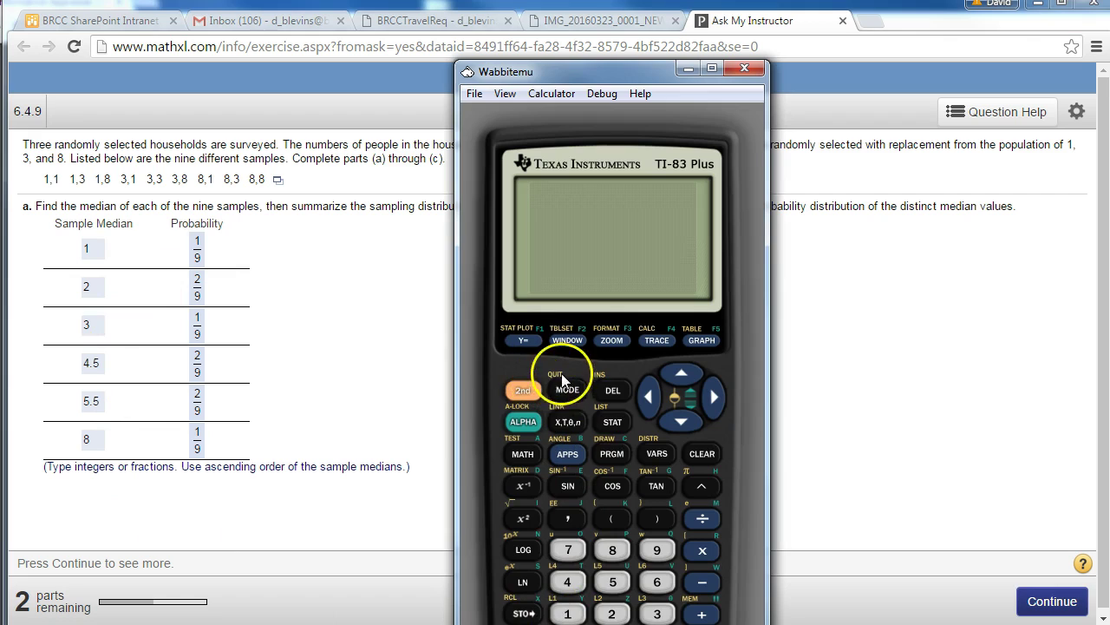
pyautogui.click(612, 422)
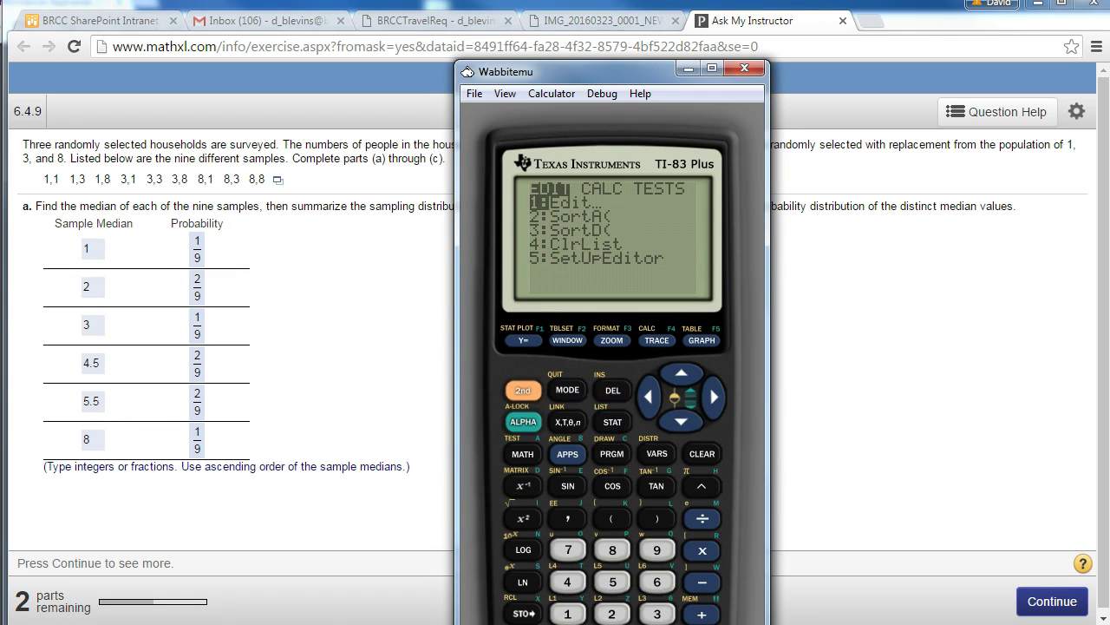
pyautogui.press('Return')
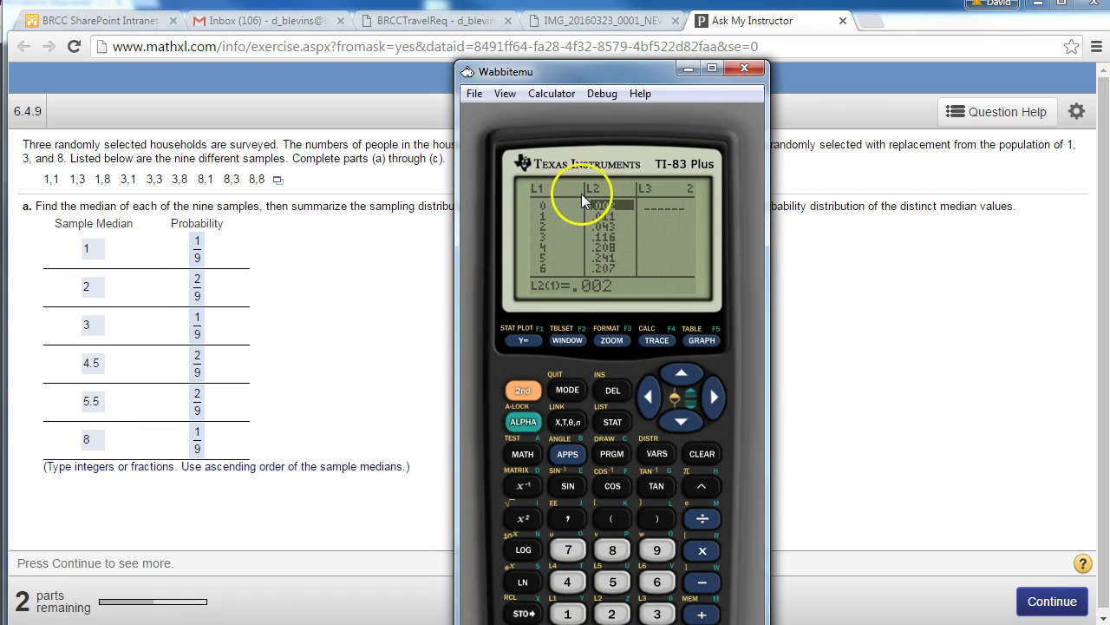
pyautogui.click(702, 614)
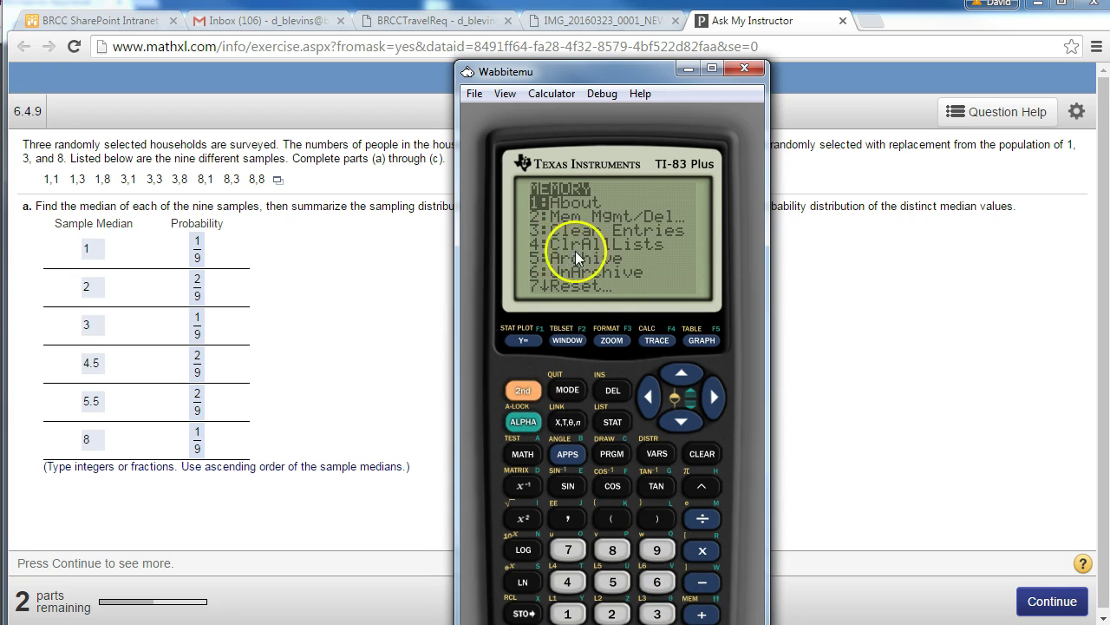
pyautogui.click(567, 582)
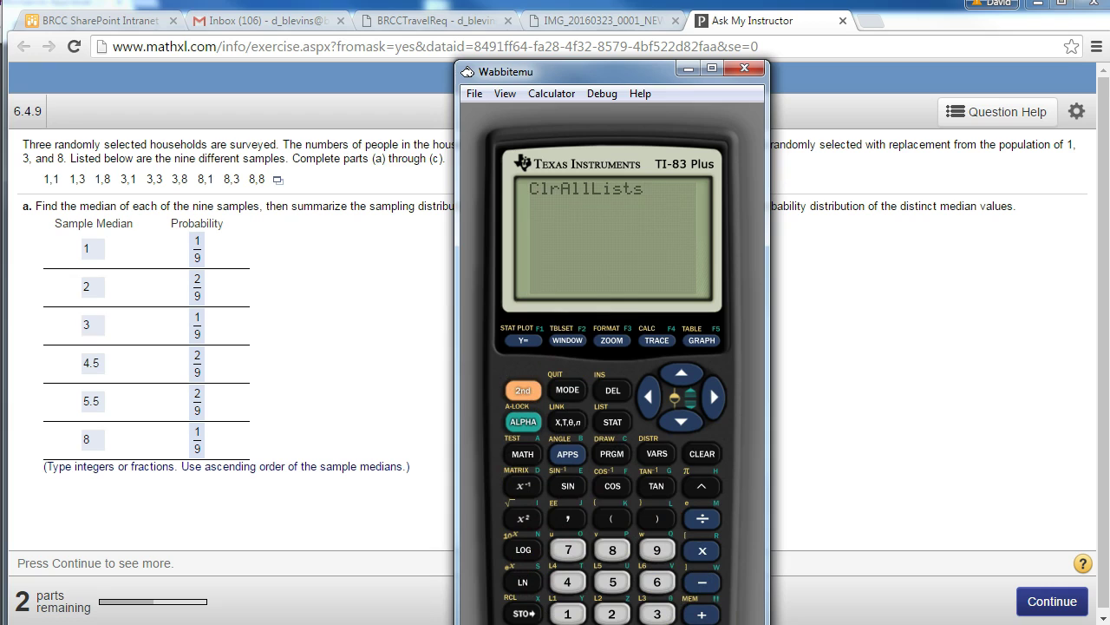
pyautogui.press('Return')
pyautogui.click(702, 452)
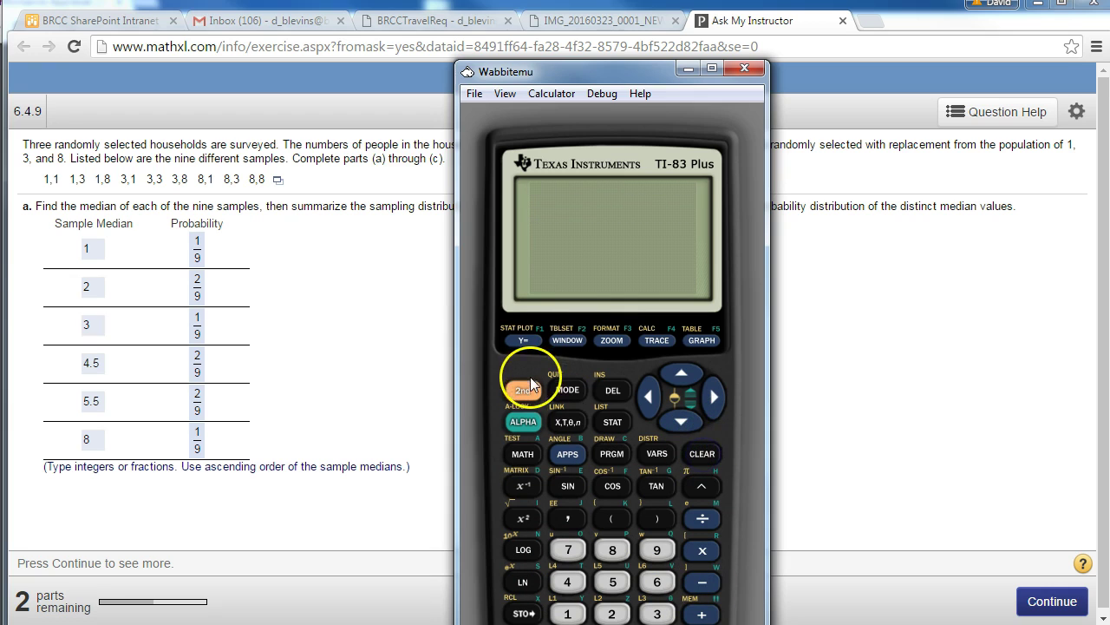
pyautogui.click(613, 421)
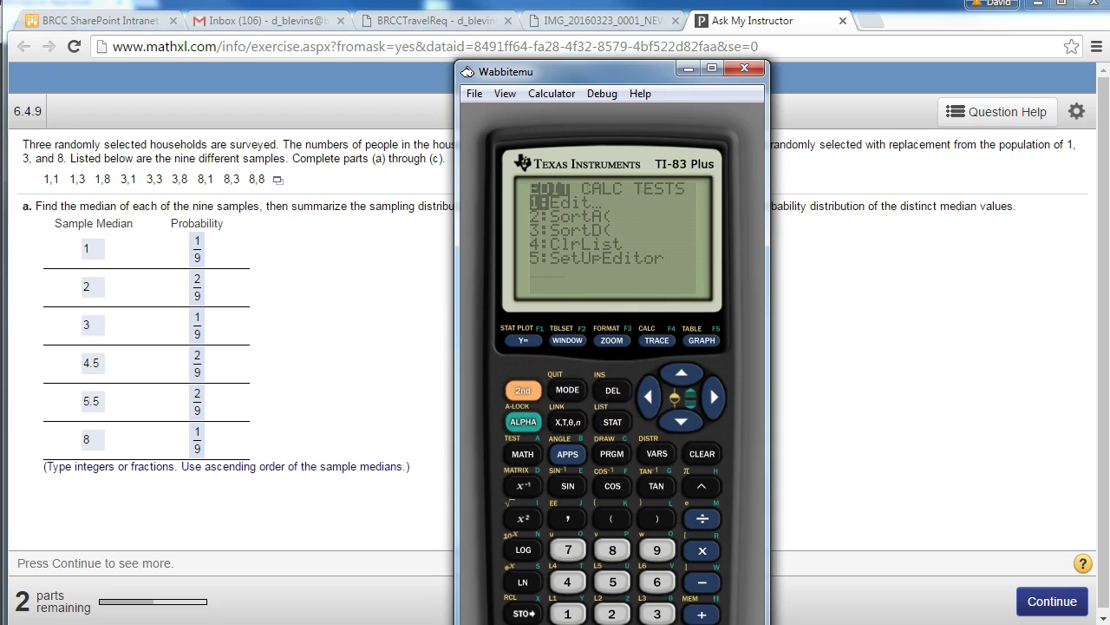
pyautogui.press('Return')
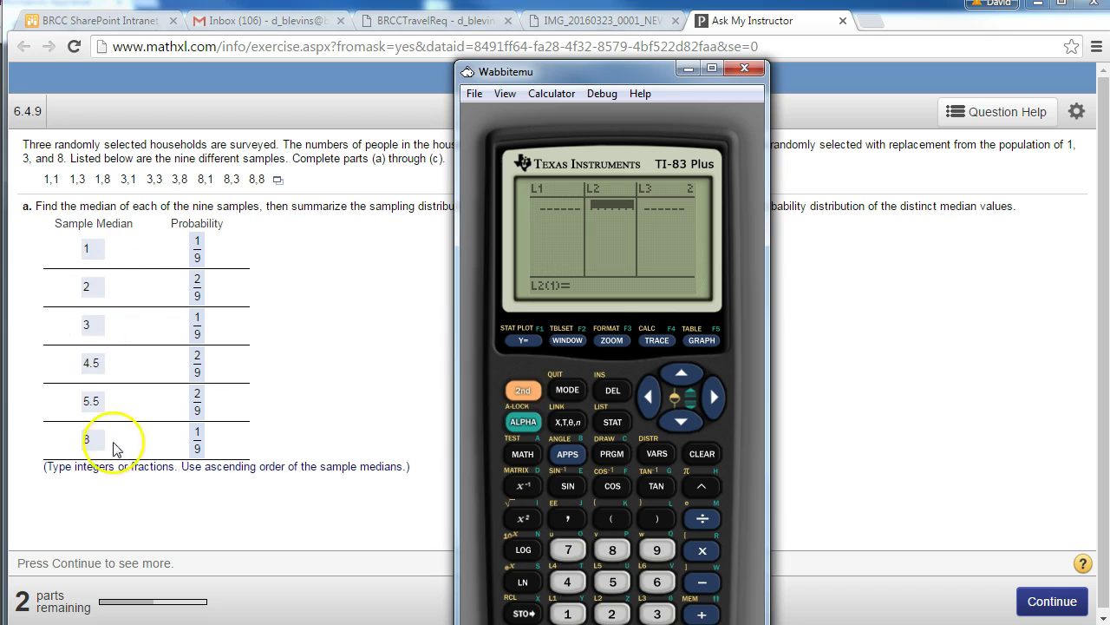
# Switch from the exercise page back to the Wabbitemu list editor.
pyautogui.click(197, 438)
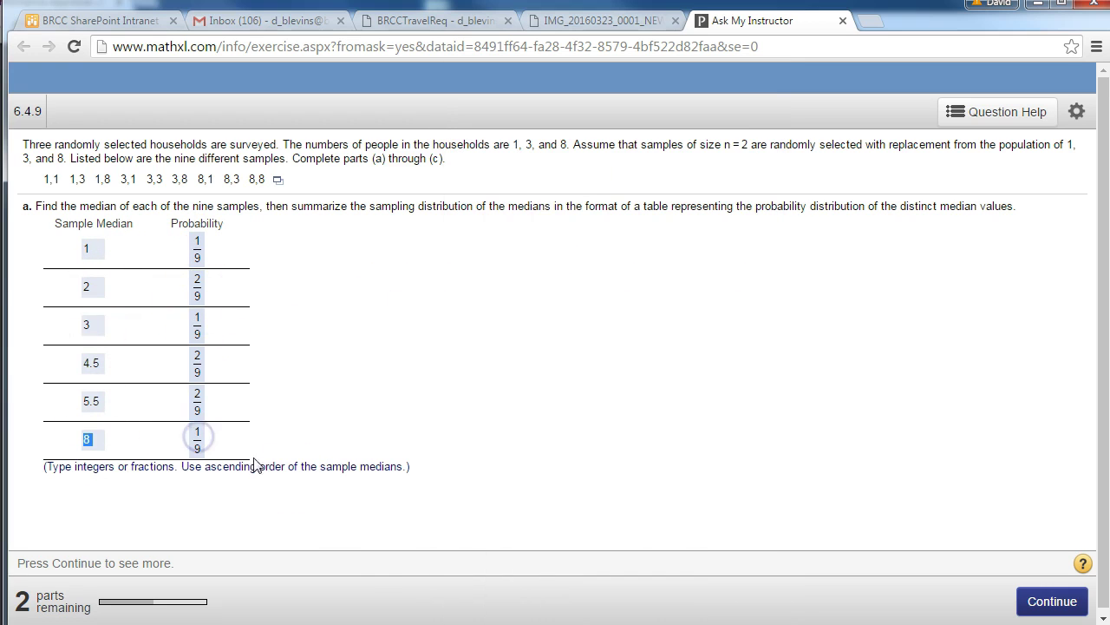
pyautogui.hotkey('alt', 'Tab')
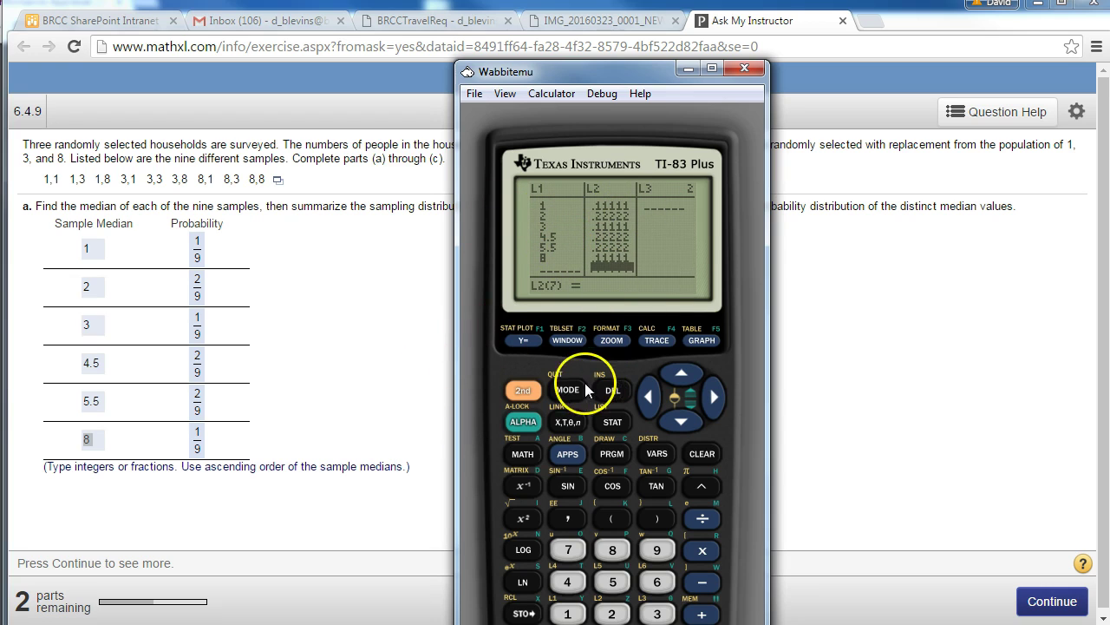
# Run 1-Var Stats on L1 with L2 frequencies (mean 4), then continue to part (b).
pyautogui.click(612, 422)
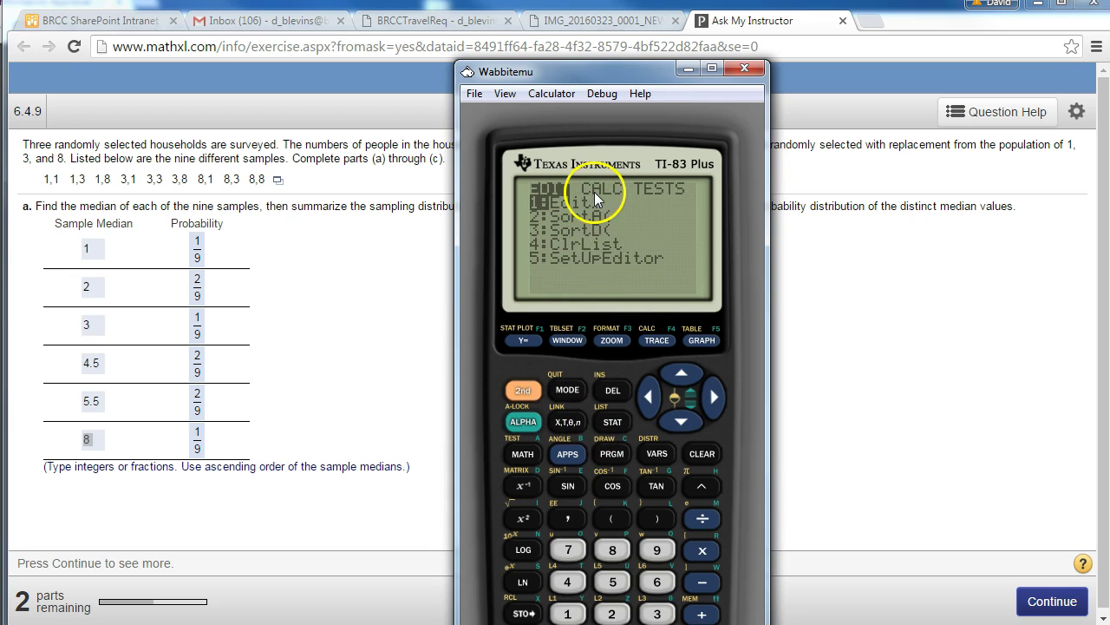
pyautogui.click(713, 396)
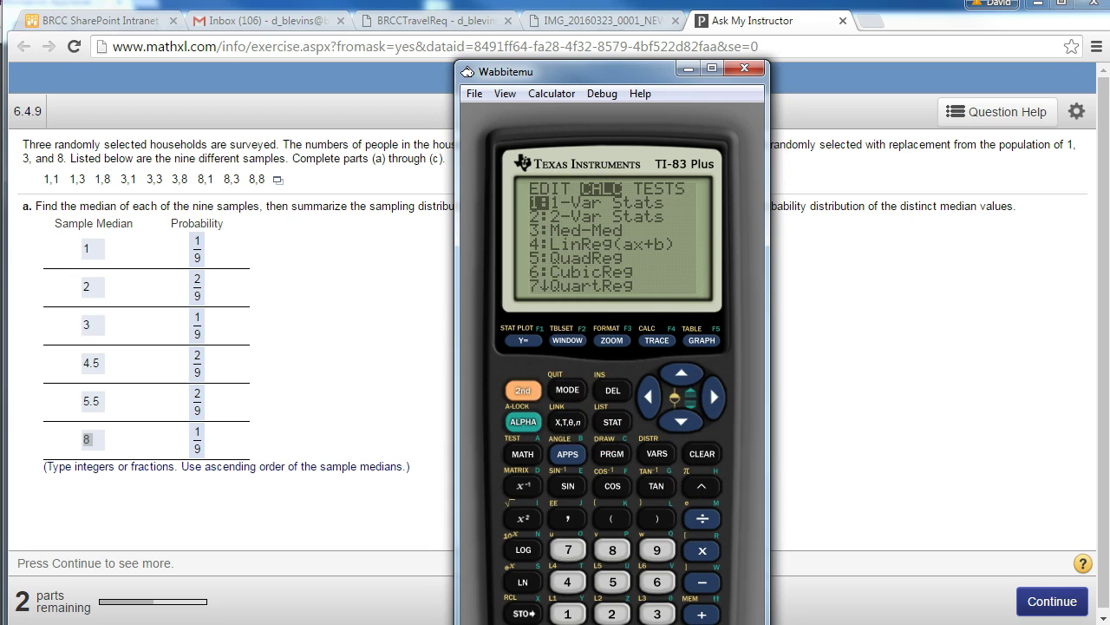
pyautogui.press('Return')
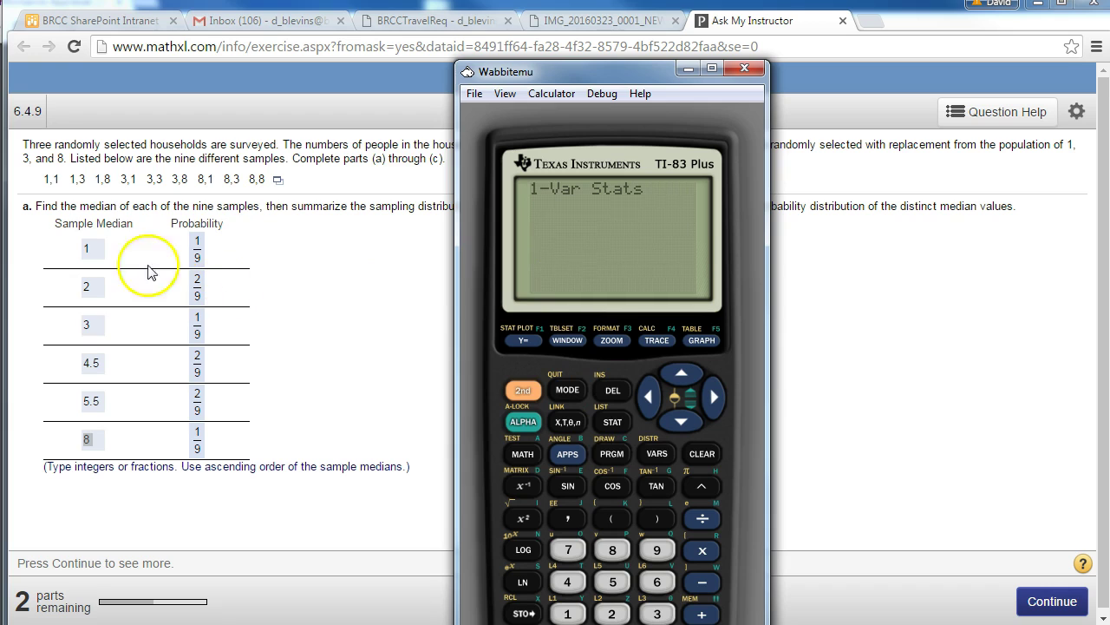
pyautogui.click(520, 392)
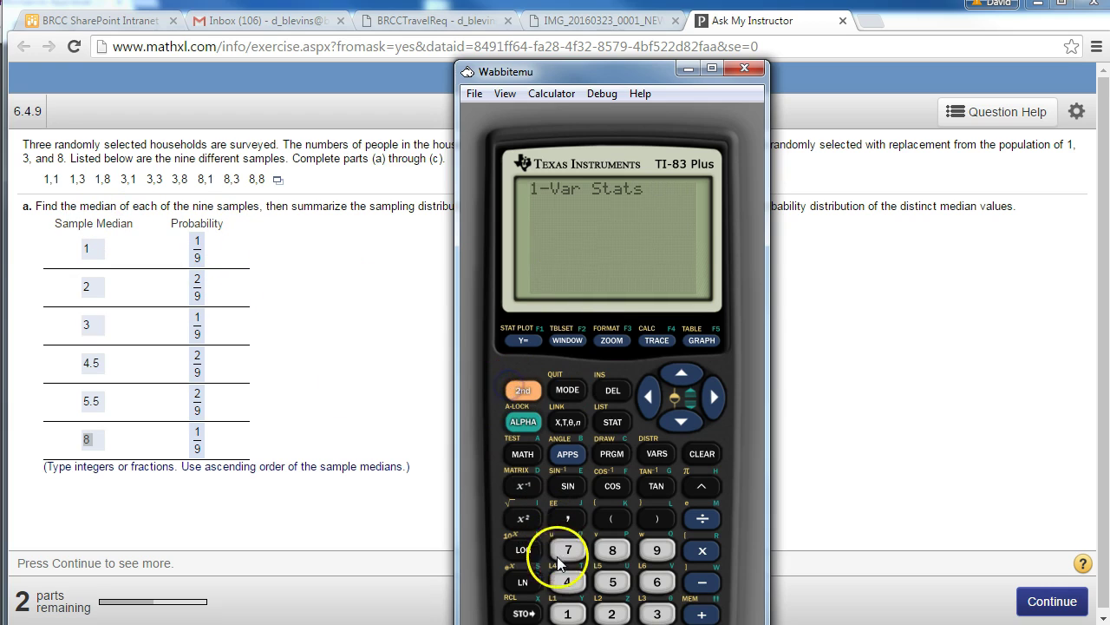
pyautogui.click(522, 390)
pyautogui.press('Return')
pyautogui.click(924, 393)
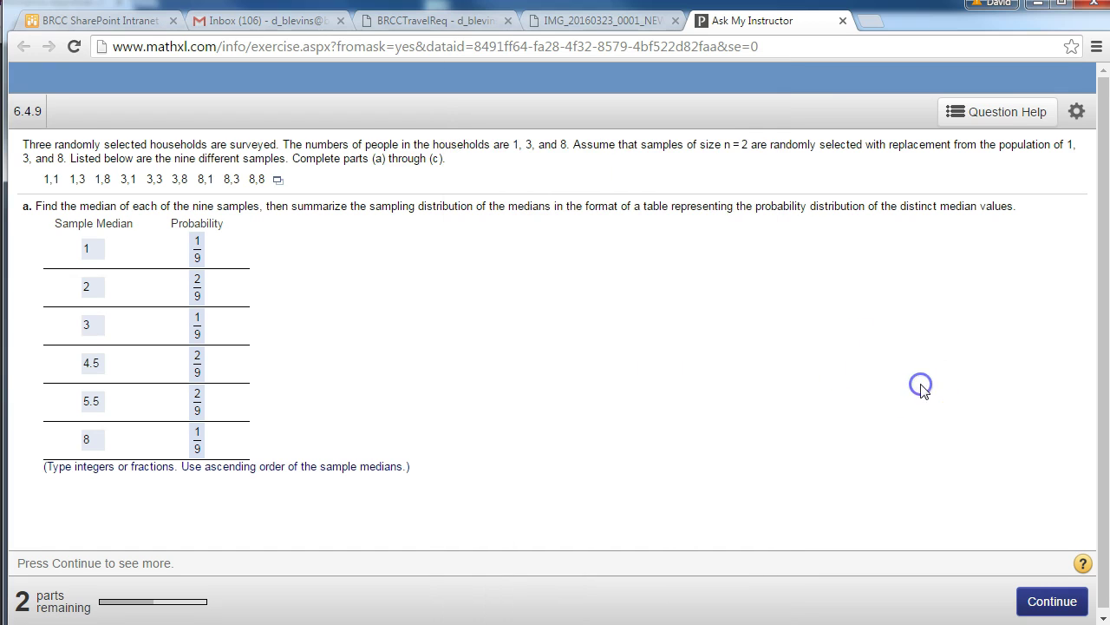
pyautogui.click(1052, 599)
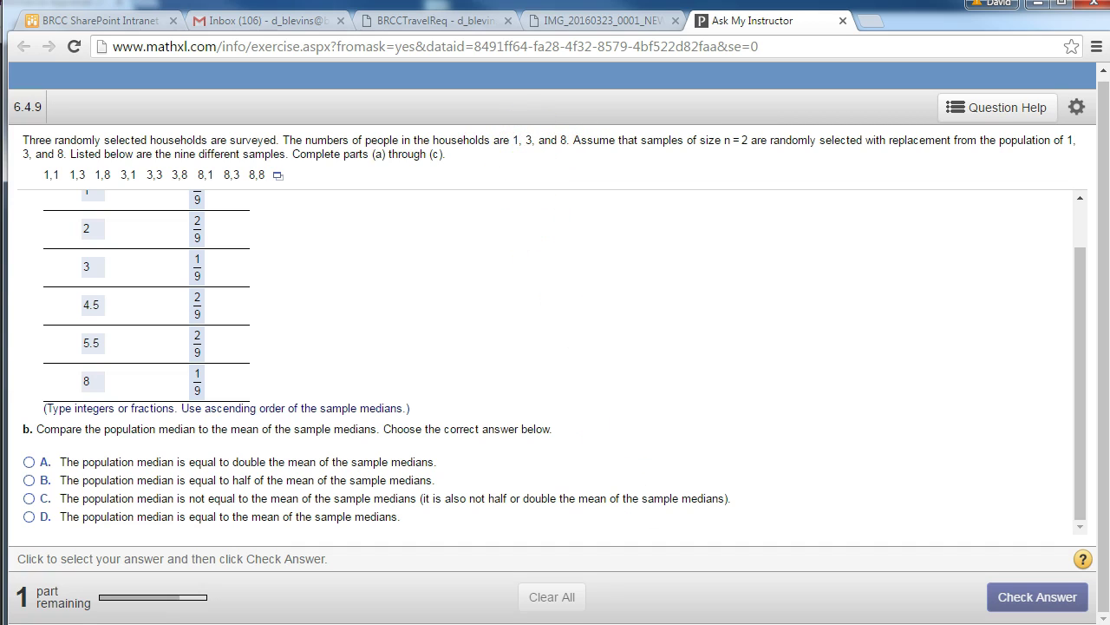
# Answer part (b) with choice C, median not equal to mean of sample medians, and check it.
pyautogui.hotkey('alt', 'Tab')
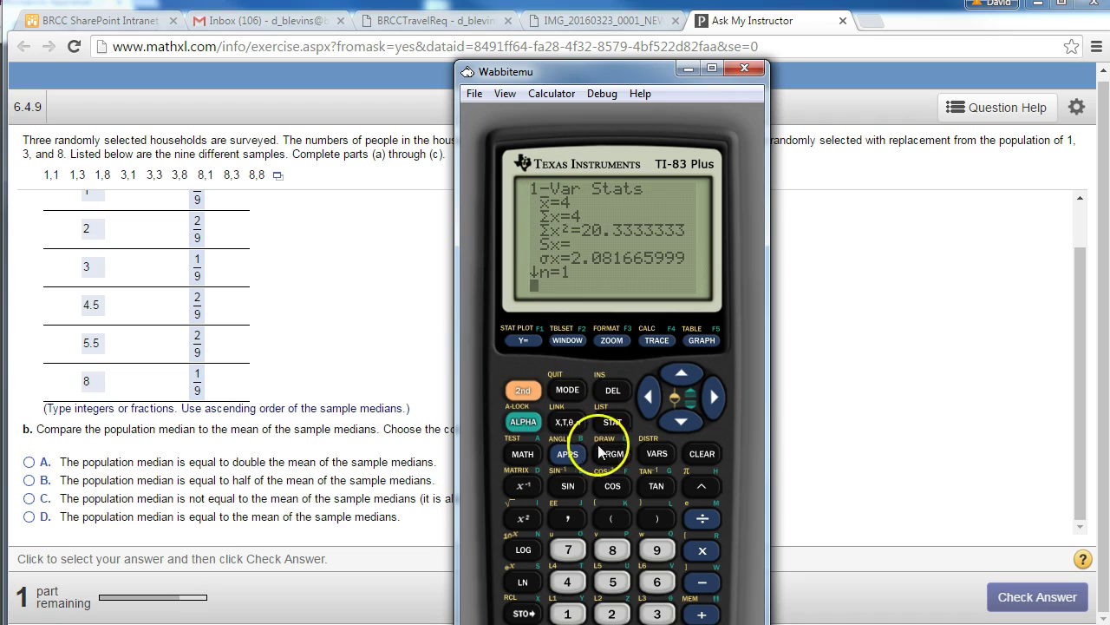
pyautogui.click(367, 319)
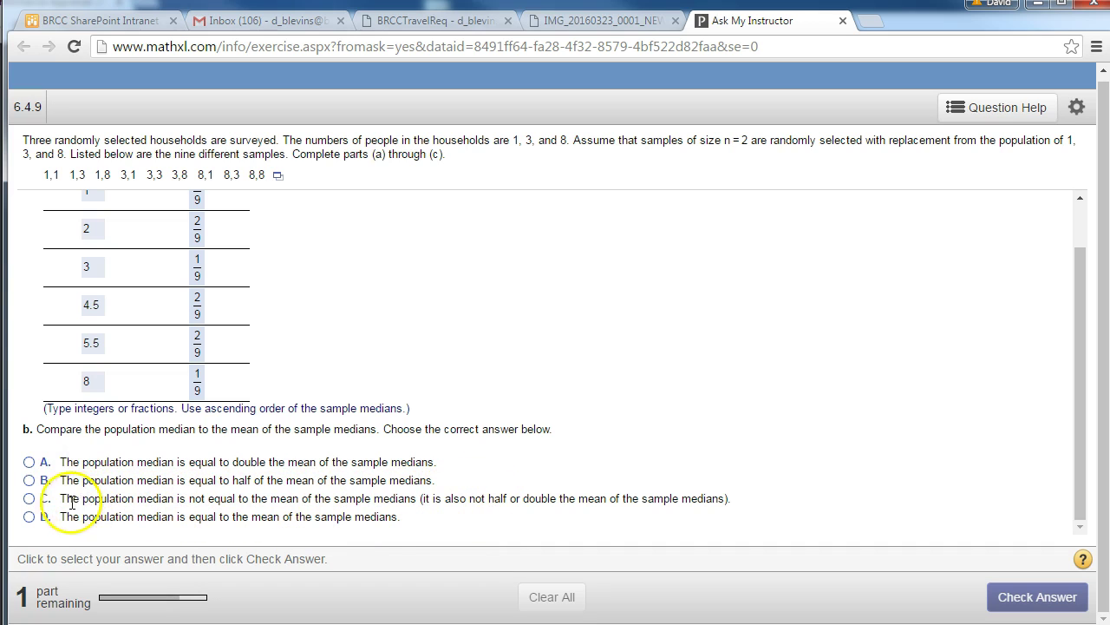
pyautogui.click(28, 499)
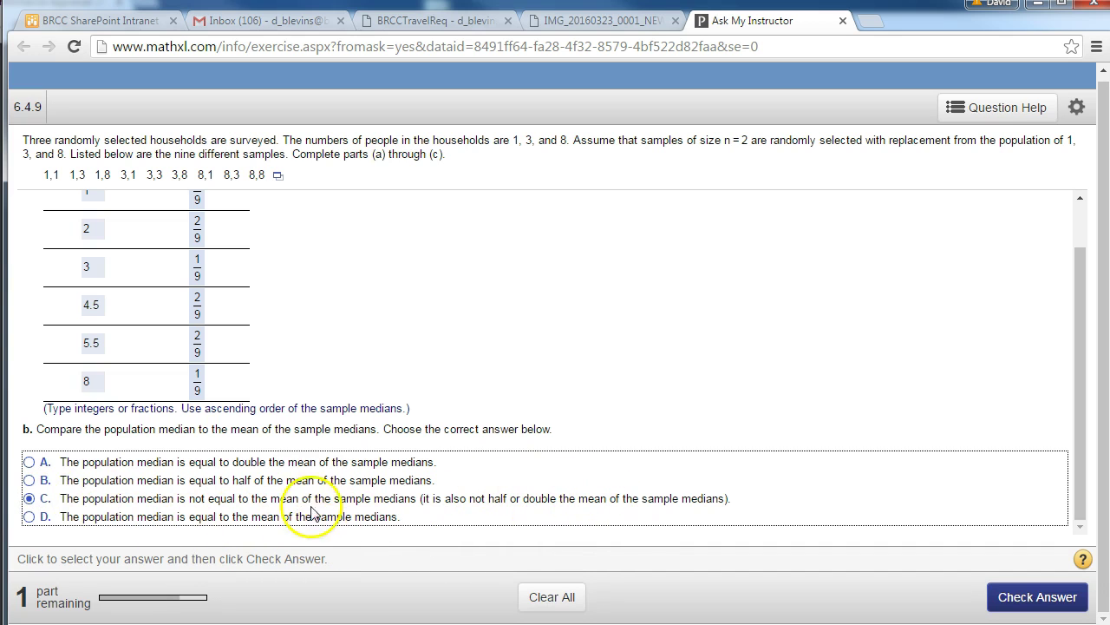
pyautogui.click(991, 595)
pyautogui.click(551, 379)
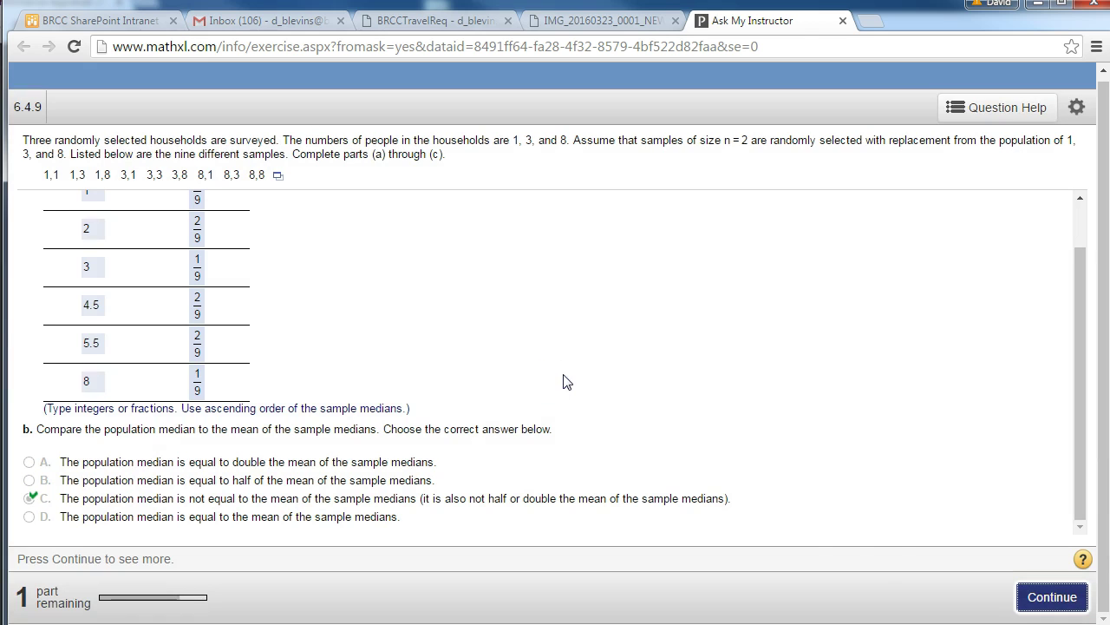
pyautogui.click(1052, 597)
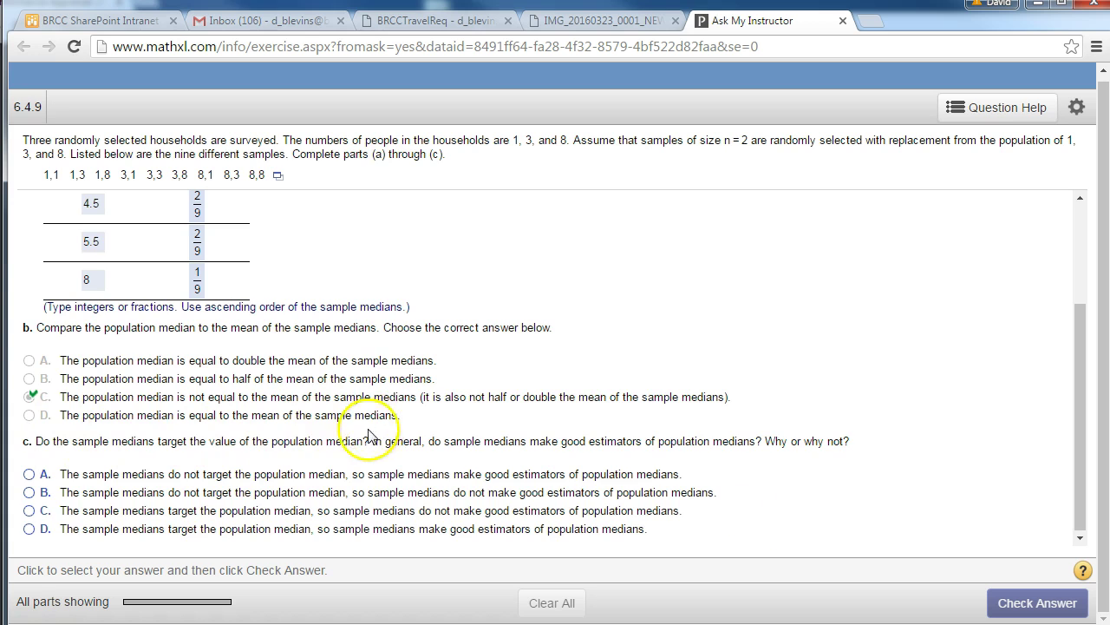
pyautogui.scroll(4, 228, 508)
pyautogui.scroll(-2, 190, 338)
pyautogui.scroll(-1, 189, 339)
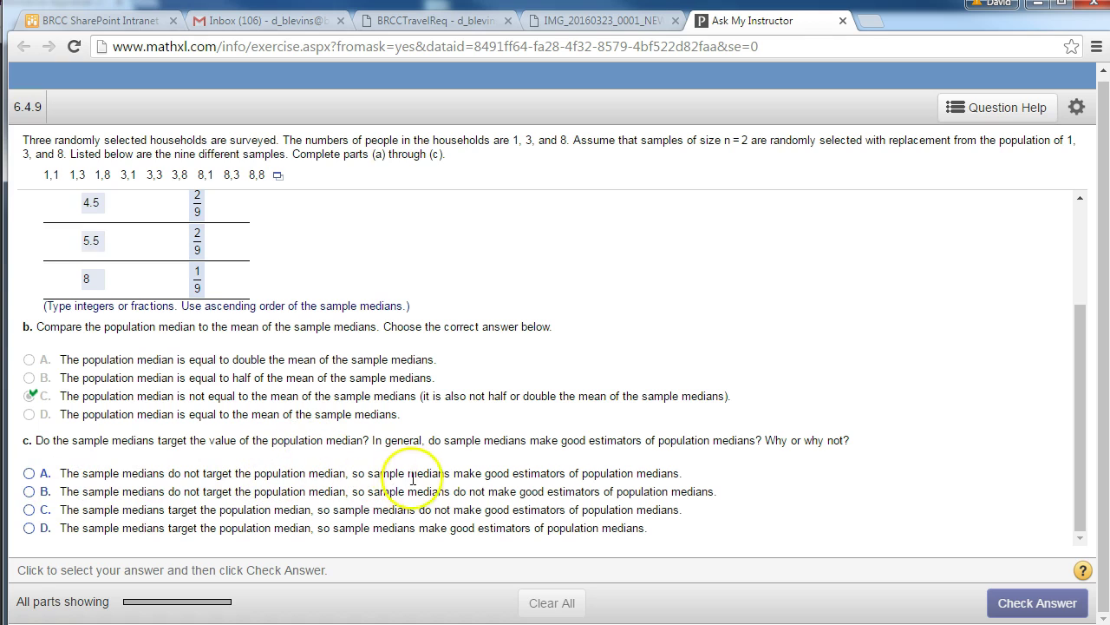
pyautogui.click(455, 469)
pyautogui.click(508, 511)
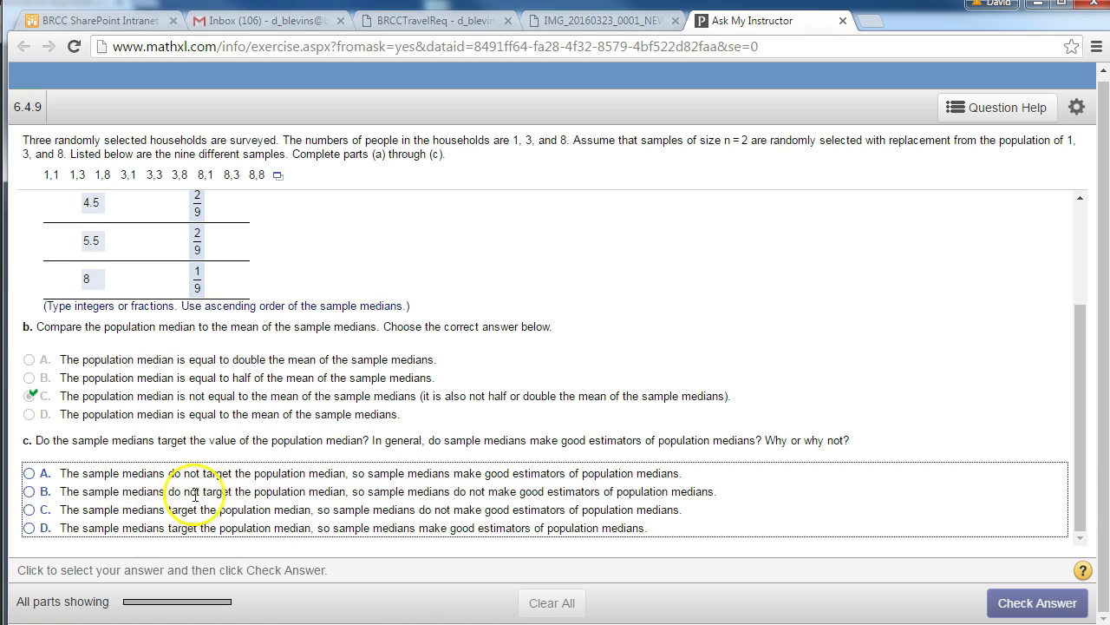